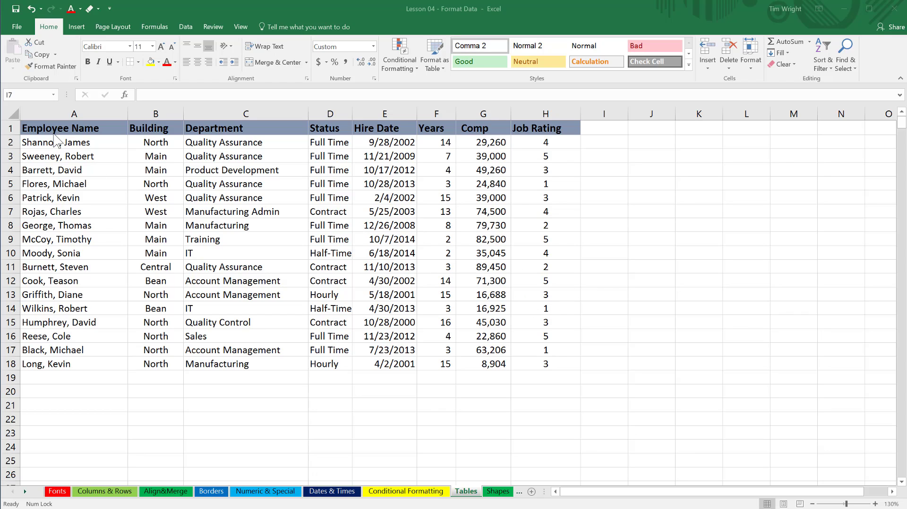
{"action": "left_click", "coordinate": [42, 143]}
{"action": "left_click_drag", "start_coordinate": [40, 128], "coordinate": [522, 371]}
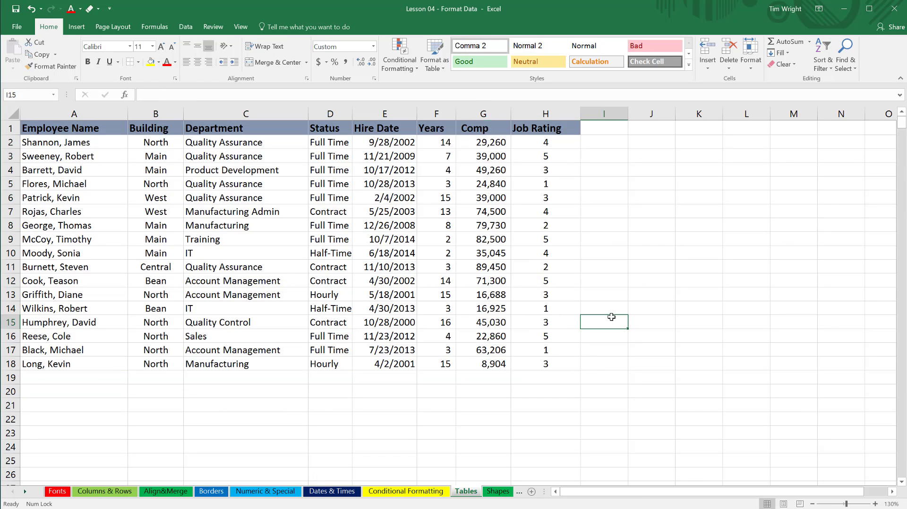
{"action": "left_click", "coordinate": [610, 318]}
{"action": "left_click", "coordinate": [560, 282]}
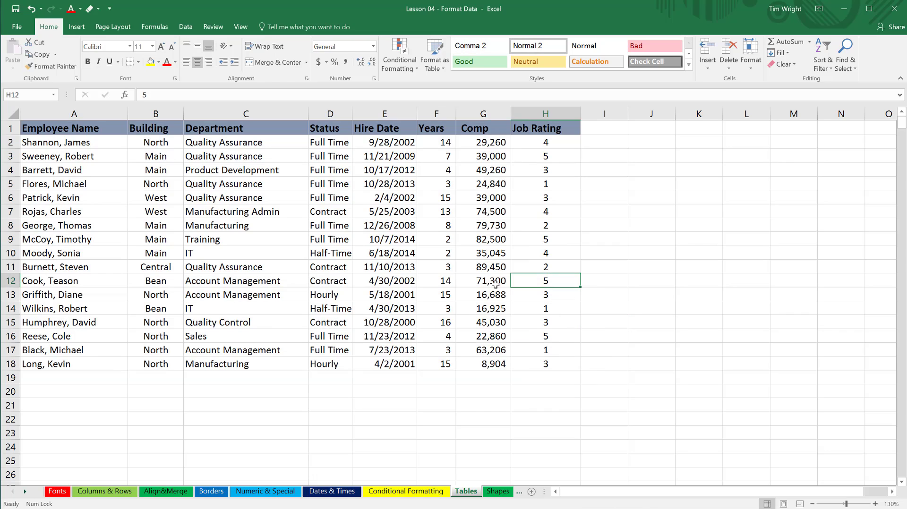
{"action": "left_click", "coordinate": [493, 284]}
{"action": "left_click", "coordinate": [447, 283]}
{"action": "left_click", "coordinate": [392, 283]}
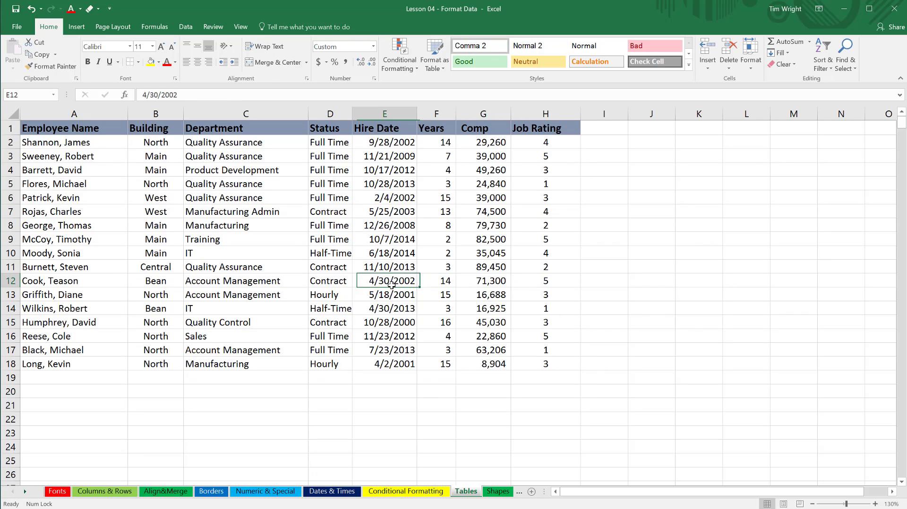
{"action": "left_click", "coordinate": [389, 323]}
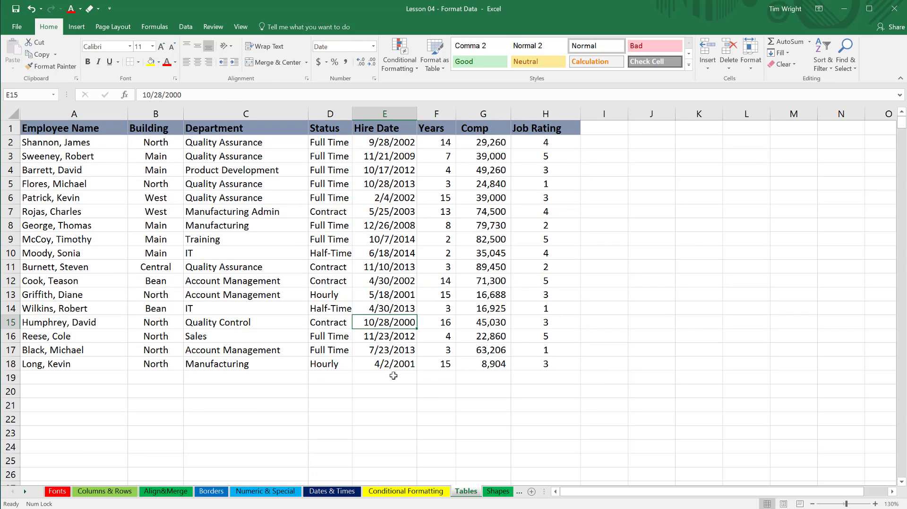
{"action": "left_click", "coordinate": [381, 267]}
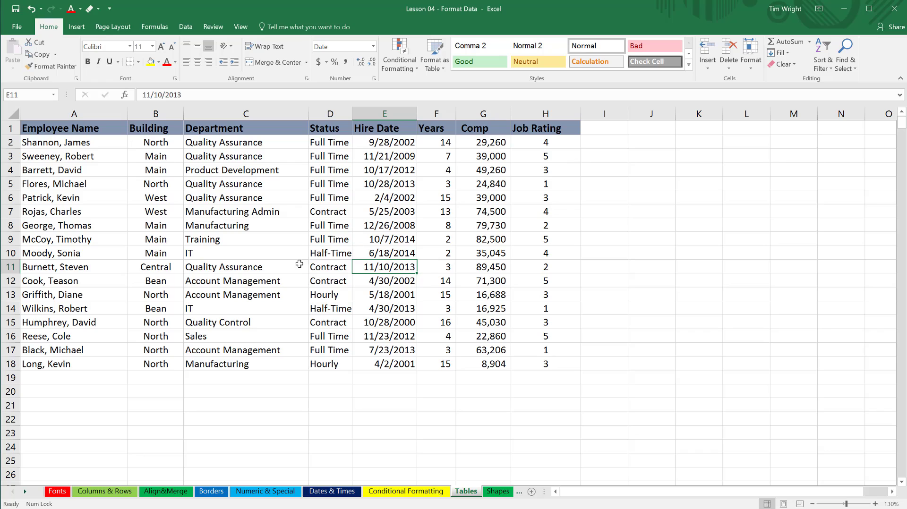
{"action": "left_click", "coordinate": [378, 282]}
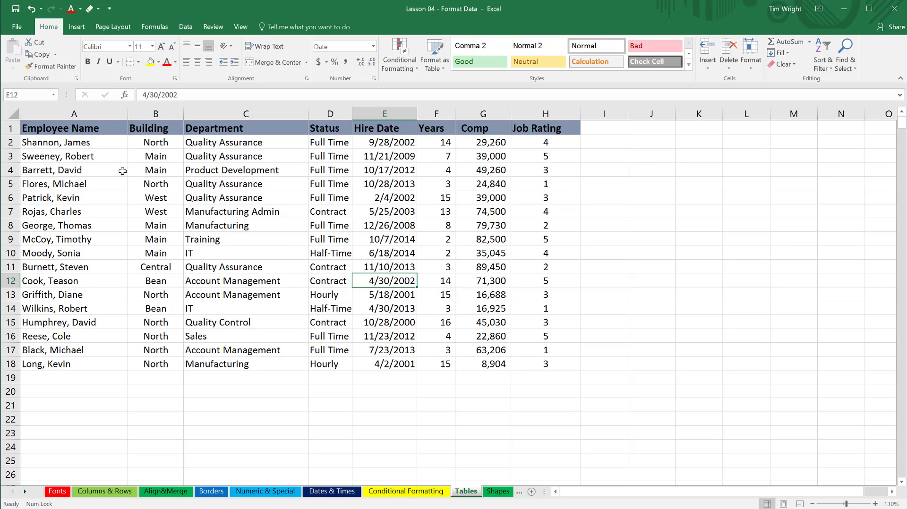
{"action": "mouse_move", "coordinate": [58, 134]}
{"action": "left_mouse_down"}
{"action": "mouse_move", "coordinate": [284, 203]}
{"action": "mouse_move", "coordinate": [472, 370]}
{"action": "mouse_move", "coordinate": [533, 376]}
{"action": "left_mouse_up"}
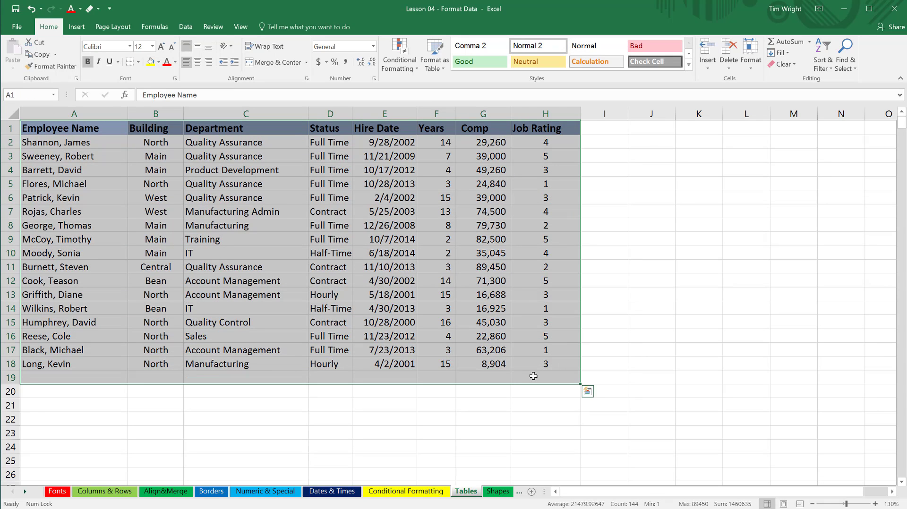
{"action": "left_click", "coordinate": [486, 337]}
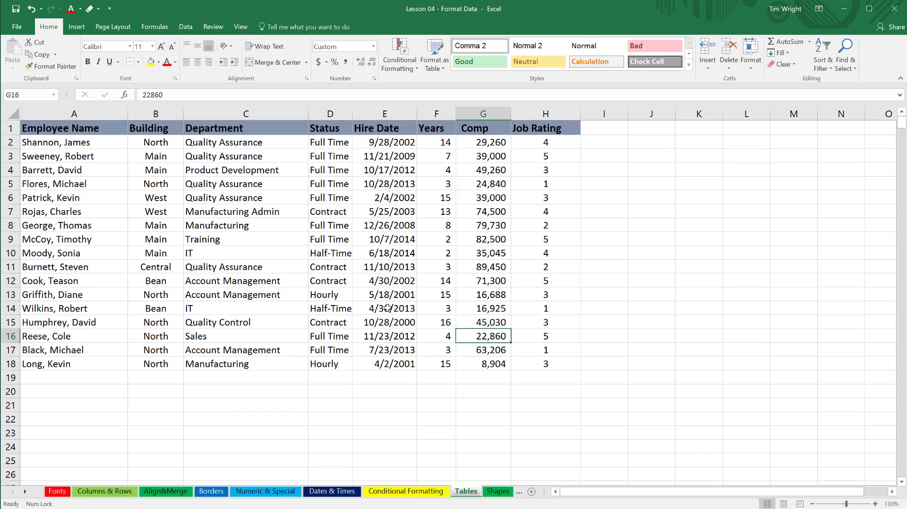
Convert the employee data in A1:H18 into a table, using its first row as headers.
{"action": "left_click", "coordinate": [216, 243]}
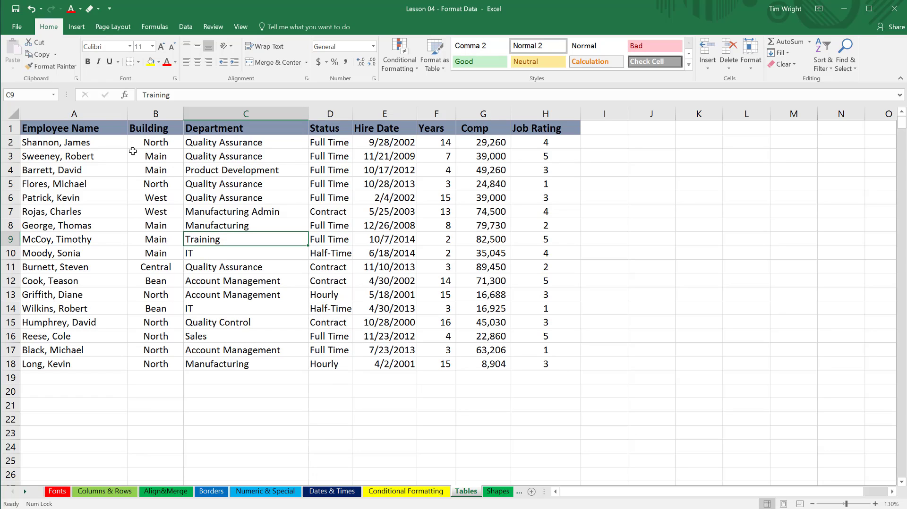
{"action": "left_click", "coordinate": [76, 28]}
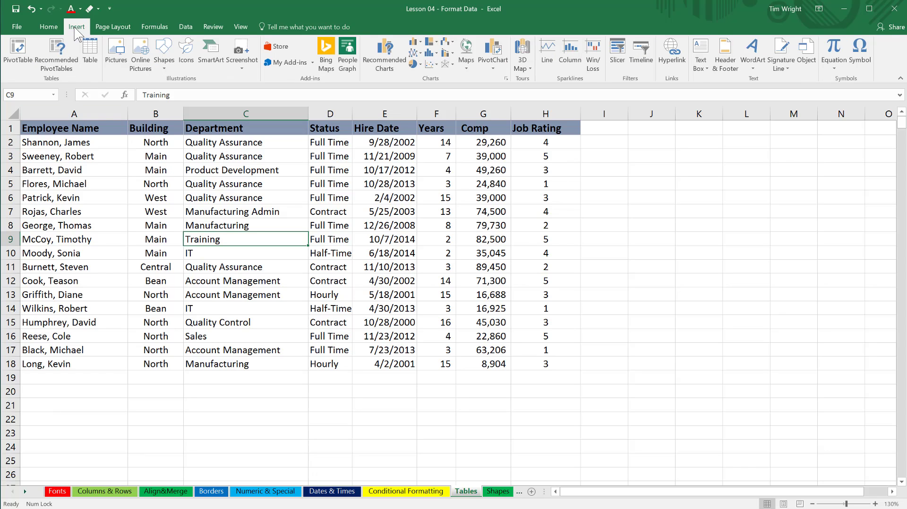
{"action": "left_click", "coordinate": [91, 57]}
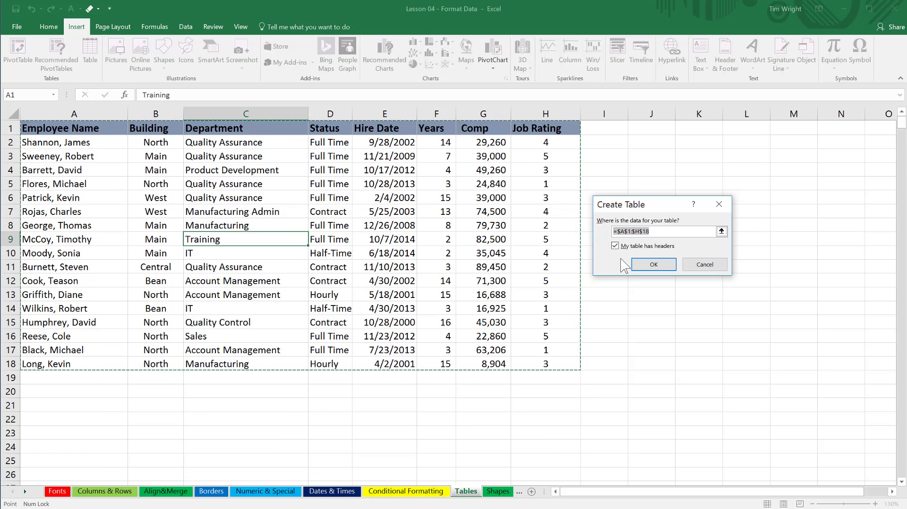
{"action": "left_click", "coordinate": [648, 265]}
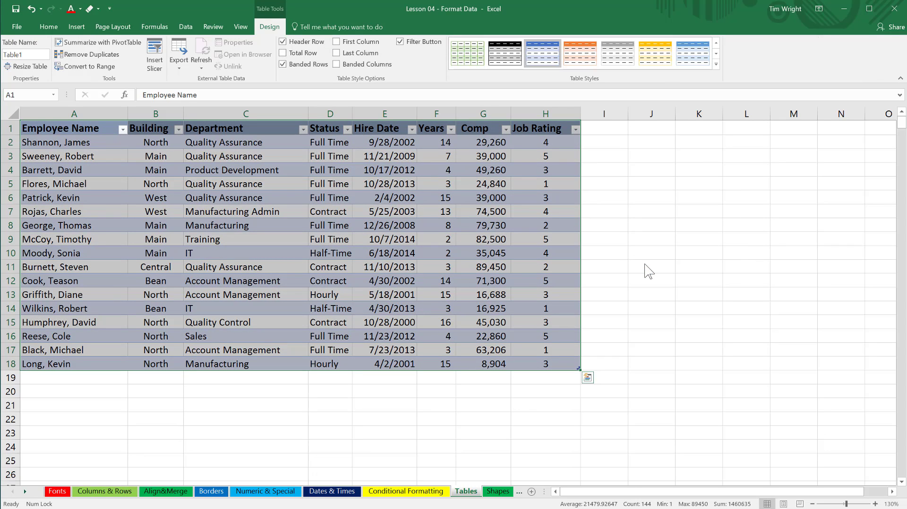
Apply the blue Medium table style from the second row of that group to the employee table.
{"action": "left_click", "coordinate": [277, 229]}
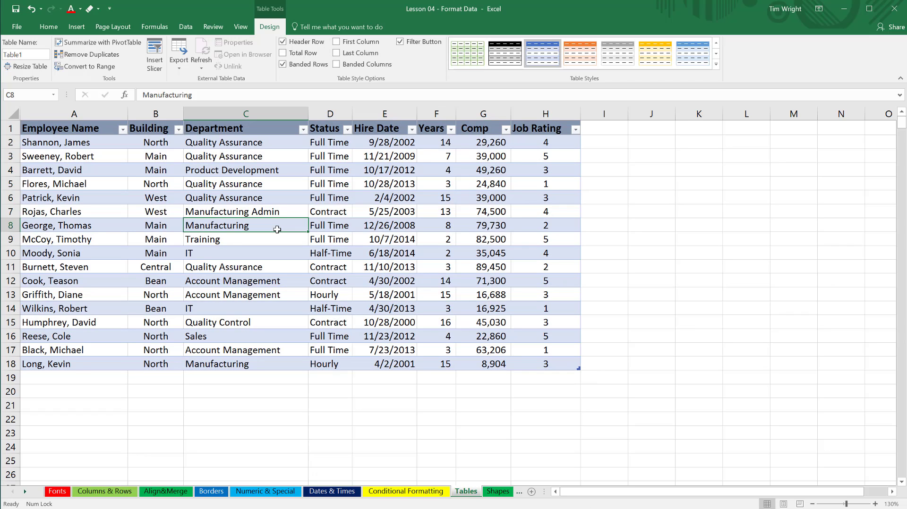
{"action": "key", "text": "ctrl+t"}
{"action": "left_click", "coordinate": [716, 64]}
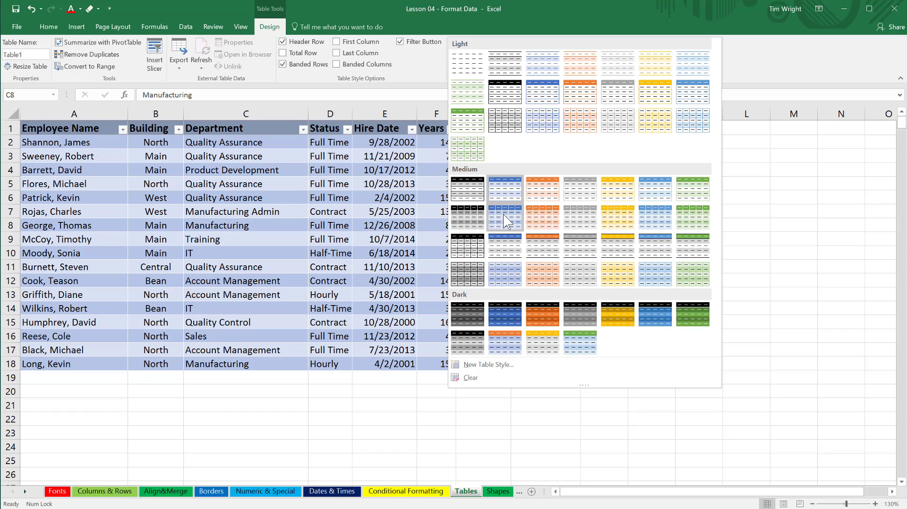
{"action": "left_click", "coordinate": [505, 218]}
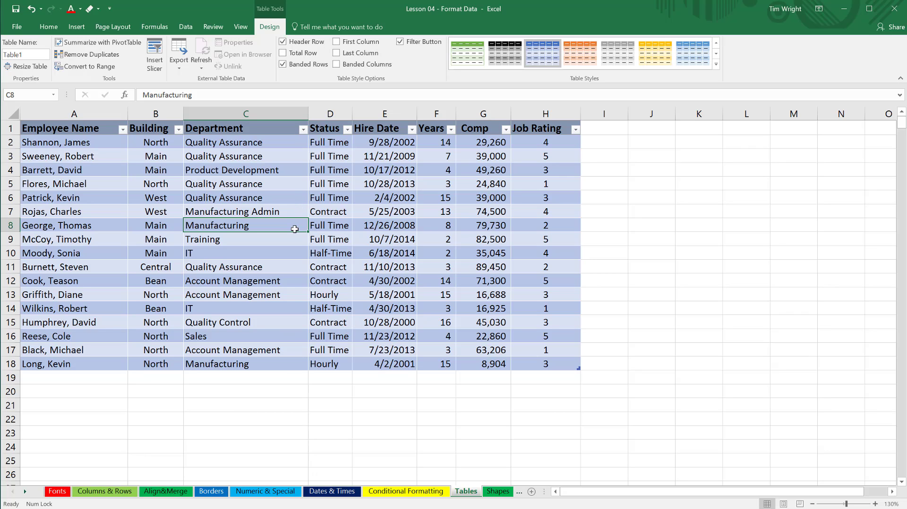
{"action": "left_click", "coordinate": [355, 195]}
{"action": "left_click", "coordinate": [609, 195]}
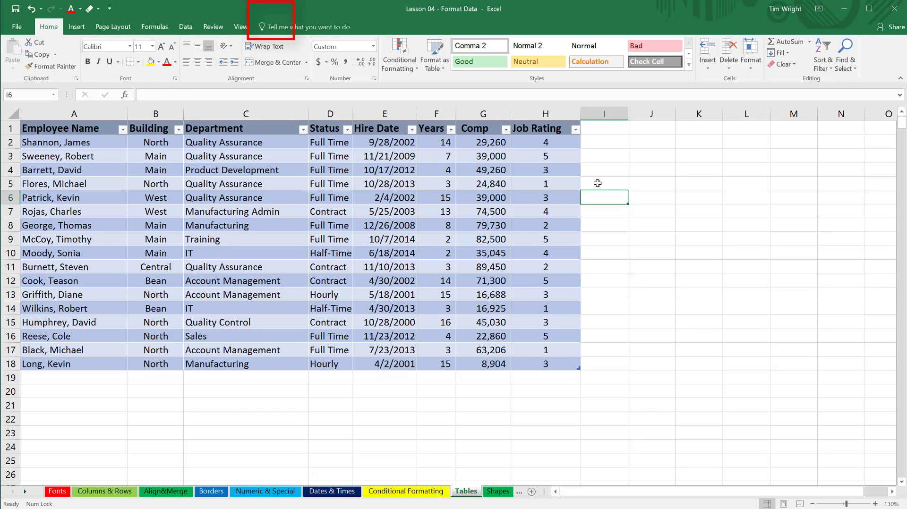
{"action": "left_click", "coordinate": [292, 195]}
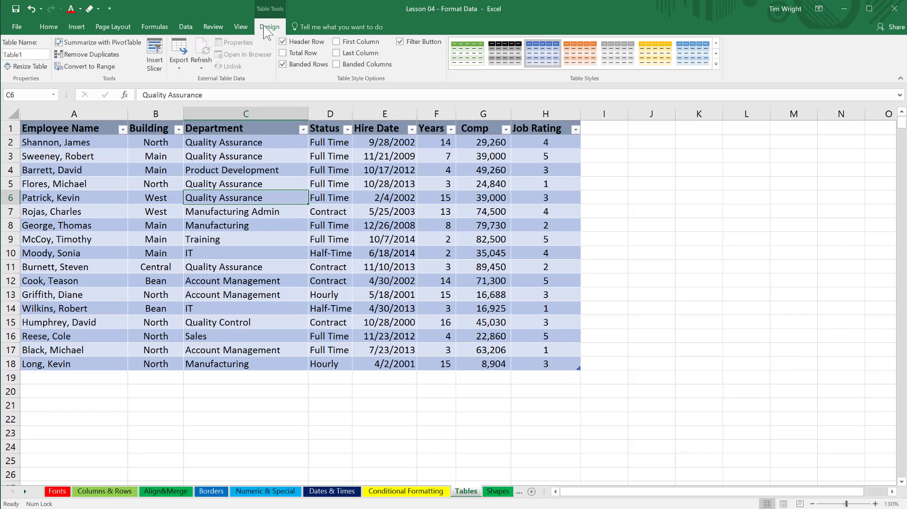
{"action": "left_click", "coordinate": [656, 194]}
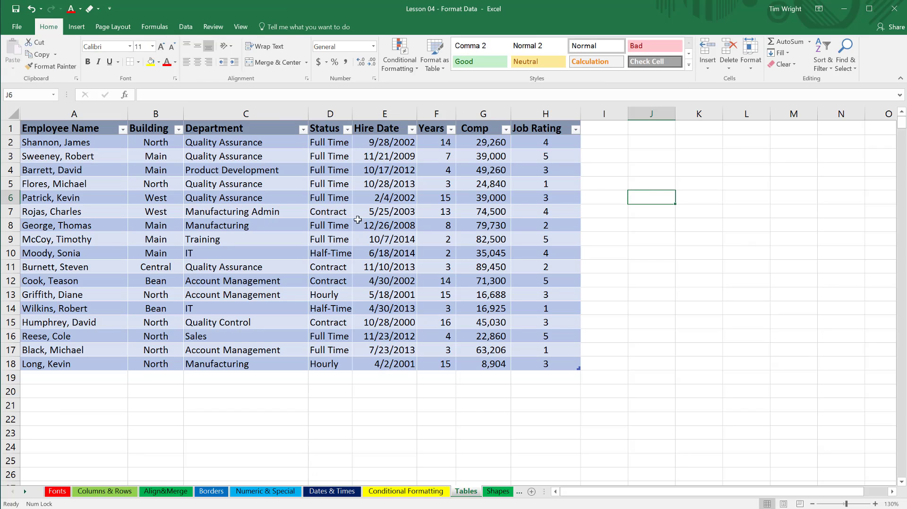
Turn the employee table's header row off and back on.
{"action": "left_click", "coordinate": [325, 214]}
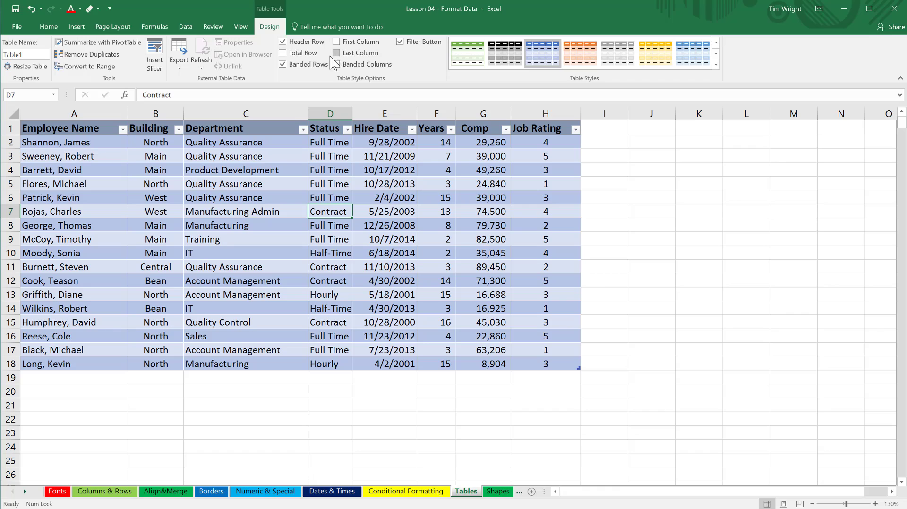
{"action": "left_click", "coordinate": [284, 42]}
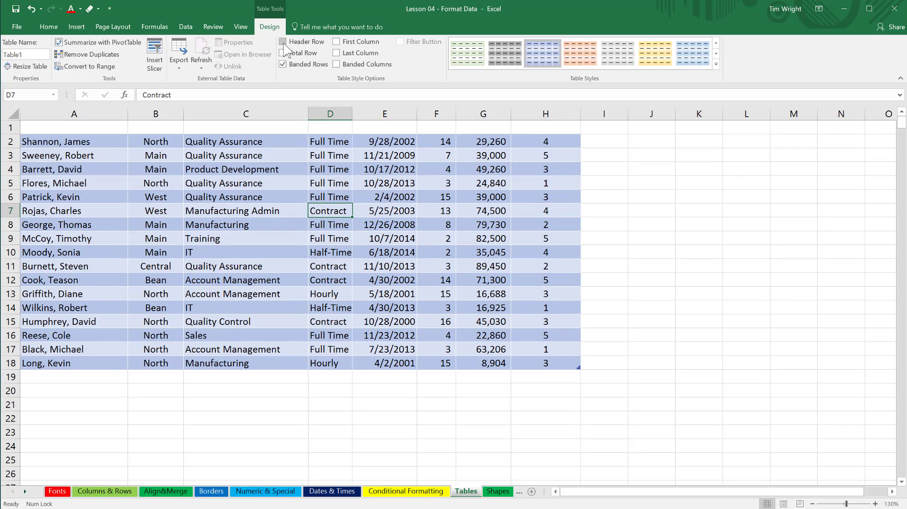
{"action": "left_click", "coordinate": [284, 43]}
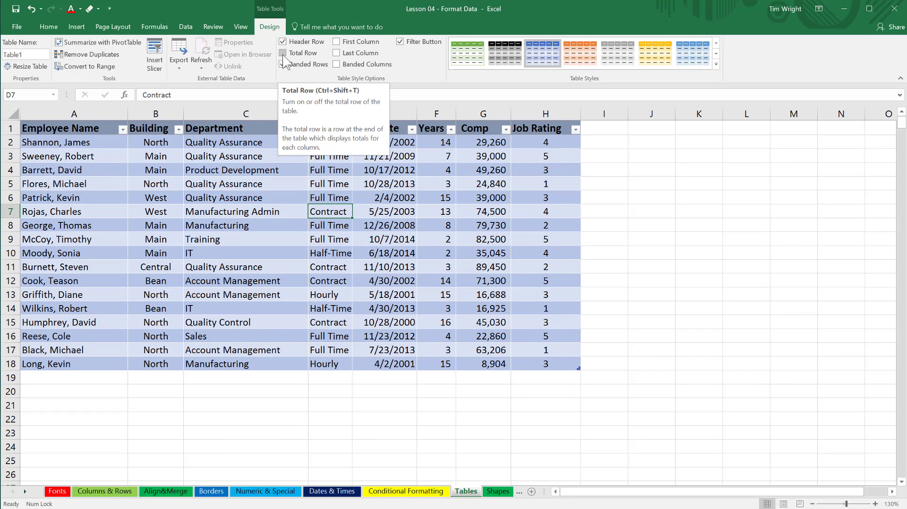
Add a total row to the employee table and set its Job Rating cell to Average.
{"action": "left_click", "coordinate": [282, 53]}
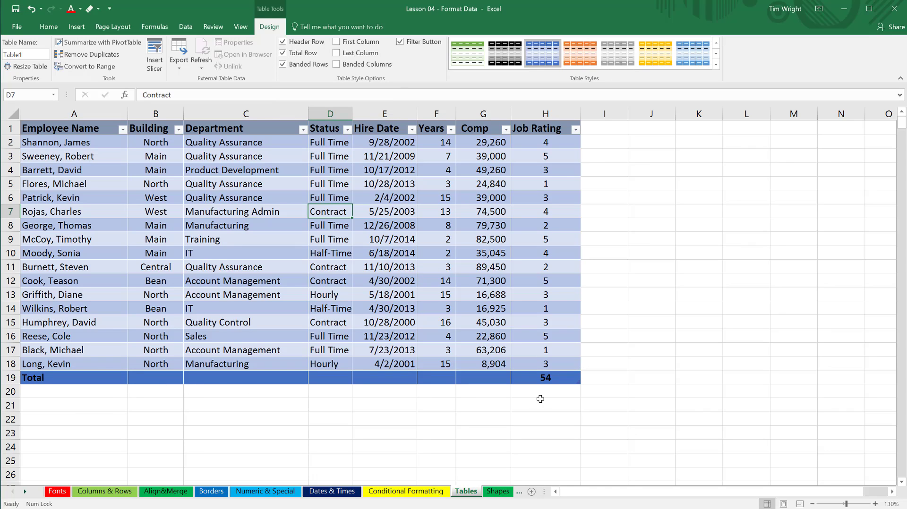
{"action": "left_click", "coordinate": [604, 383]}
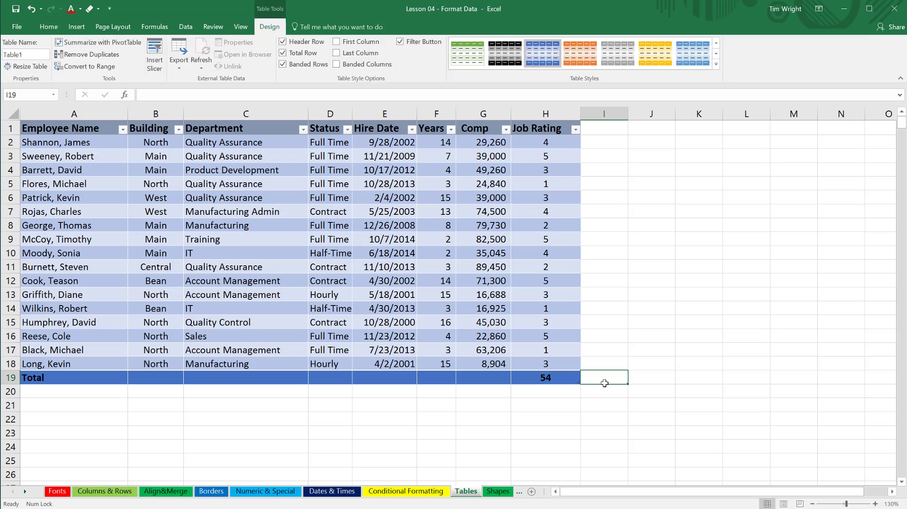
{"action": "left_click", "coordinate": [476, 381]}
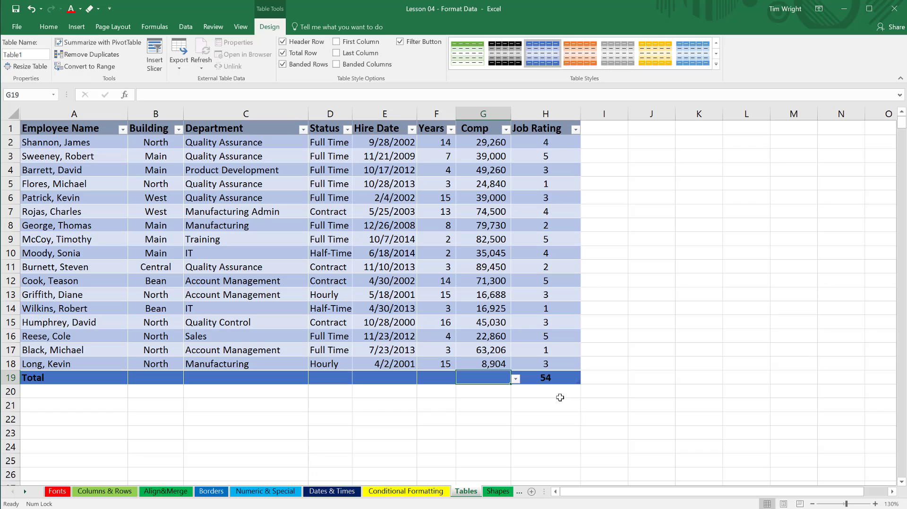
{"action": "left_click", "coordinate": [561, 382]}
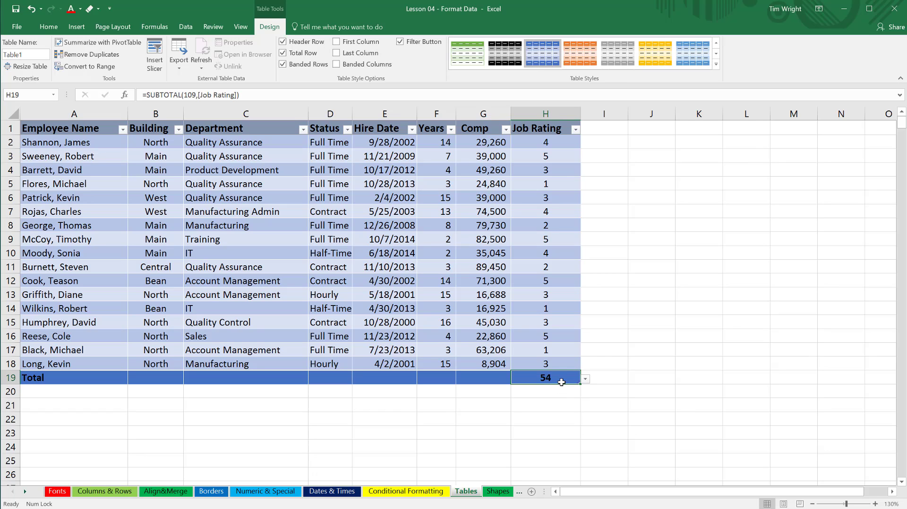
{"action": "left_click", "coordinate": [585, 380]}
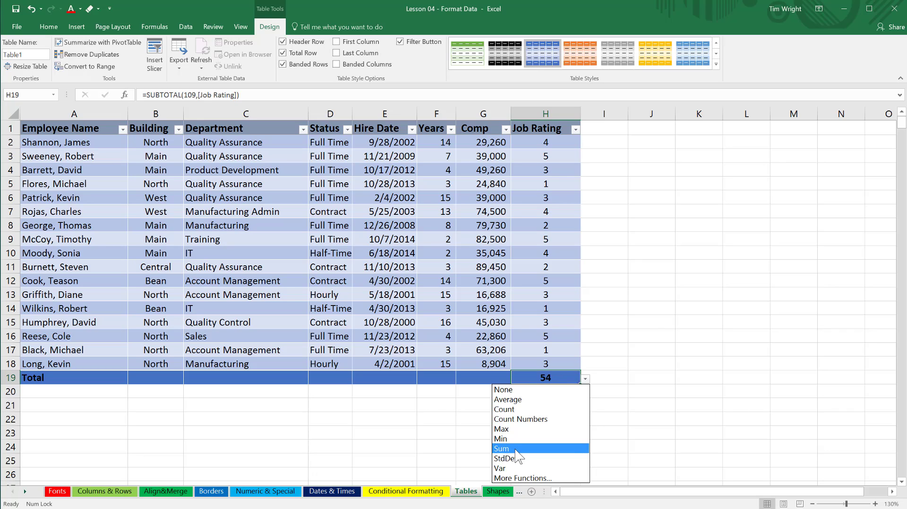
{"action": "left_click", "coordinate": [519, 400]}
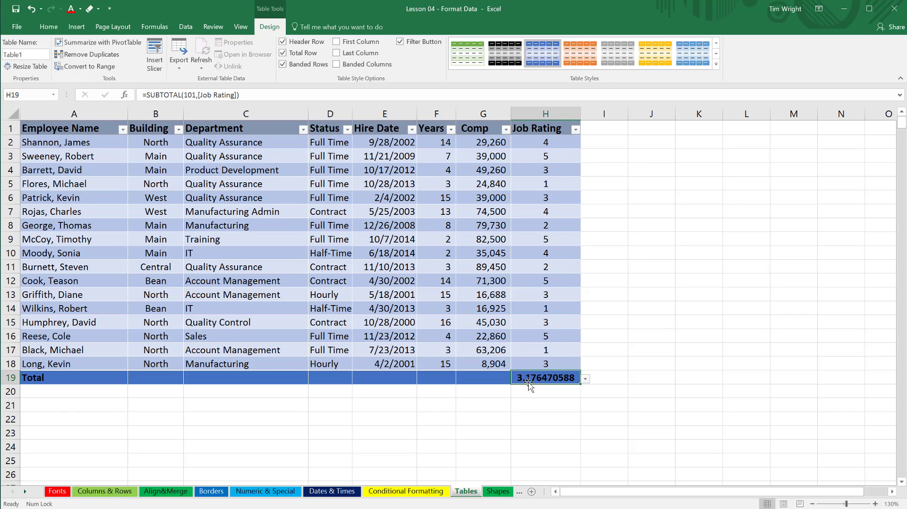
Check the total row cells of the Comp, Years, Hire Date, Status and Department columns for function choices.
{"action": "left_click", "coordinate": [481, 378]}
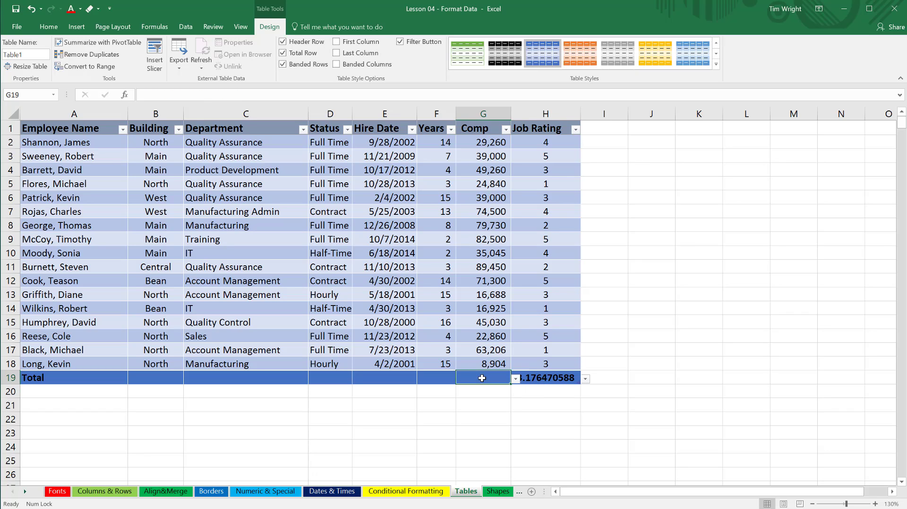
{"action": "left_click", "coordinate": [437, 379]}
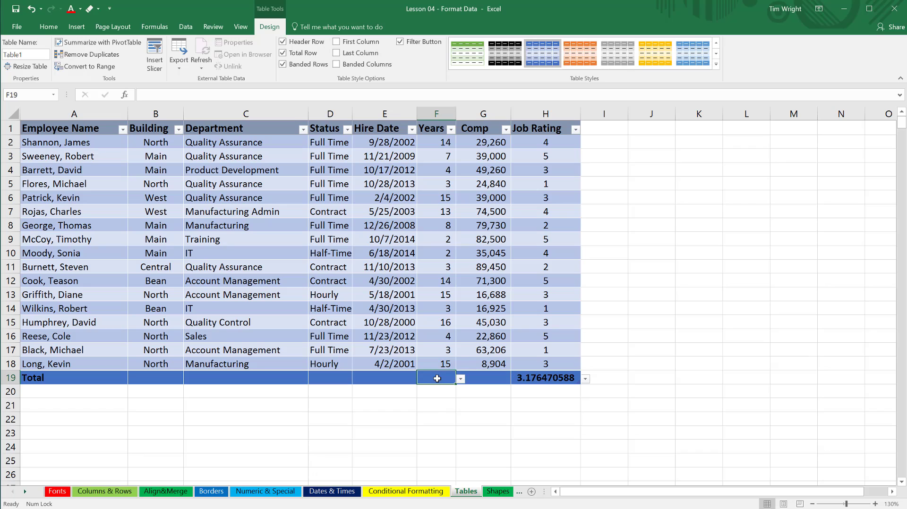
{"action": "left_click", "coordinate": [390, 378]}
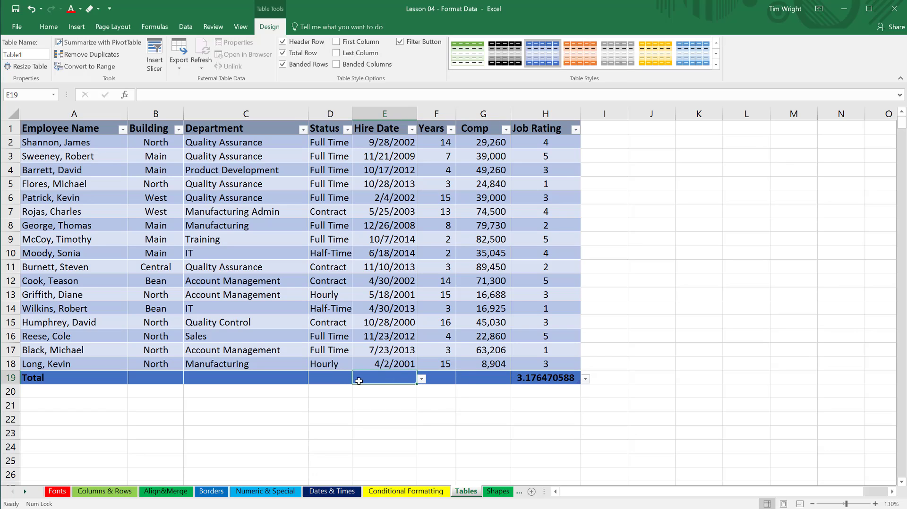
{"action": "left_click", "coordinate": [332, 380]}
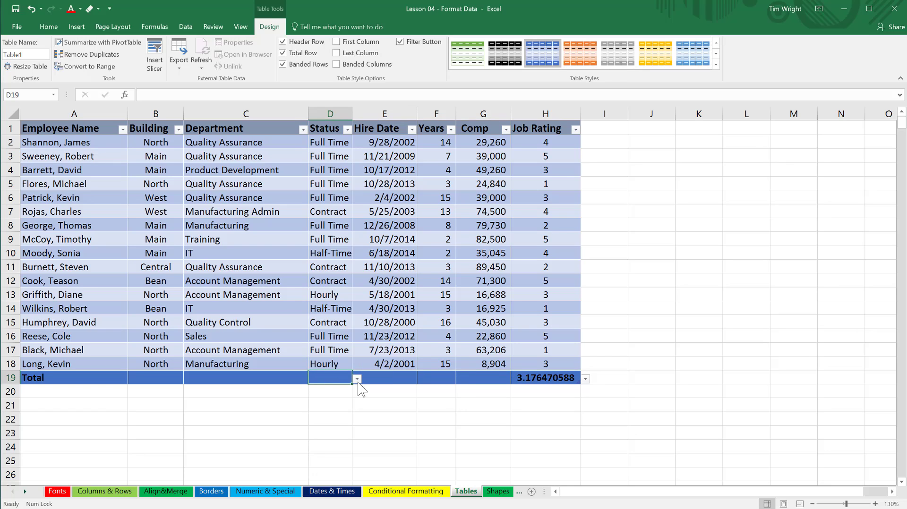
{"action": "left_click", "coordinate": [367, 399]}
{"action": "left_click", "coordinate": [340, 389]}
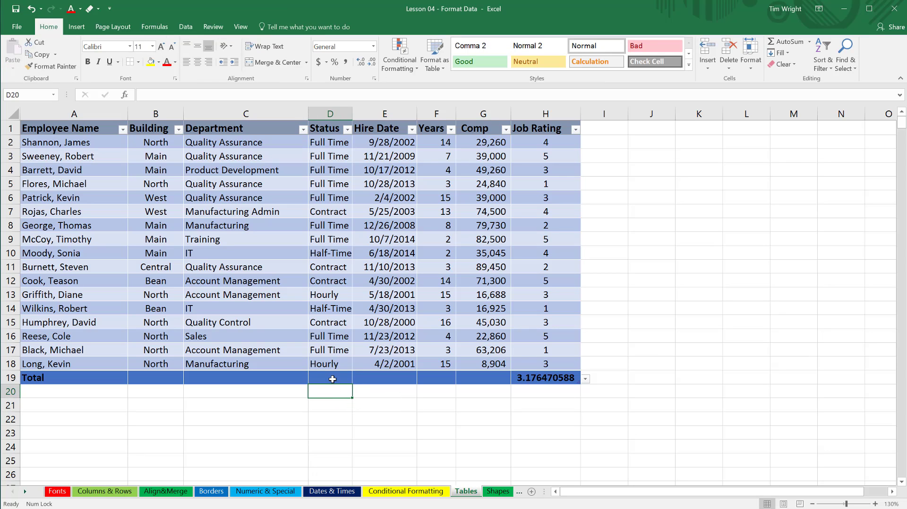
{"action": "left_click", "coordinate": [370, 392]}
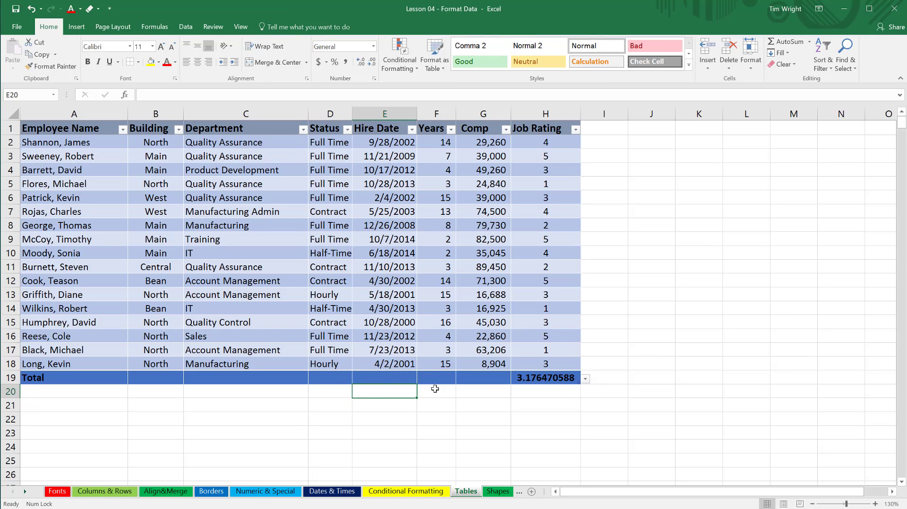
{"action": "left_click", "coordinate": [264, 378]}
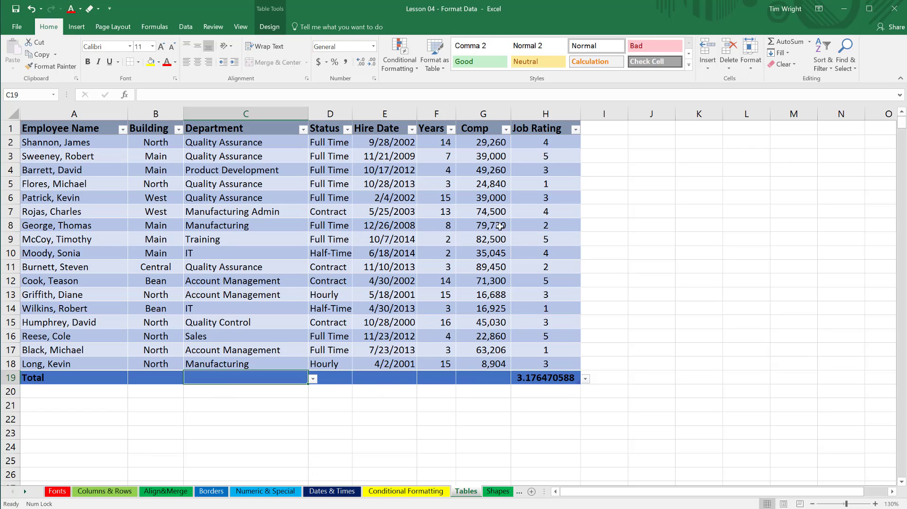
Set the Comp column's total row cell to Sum.
{"action": "left_click", "coordinate": [487, 379]}
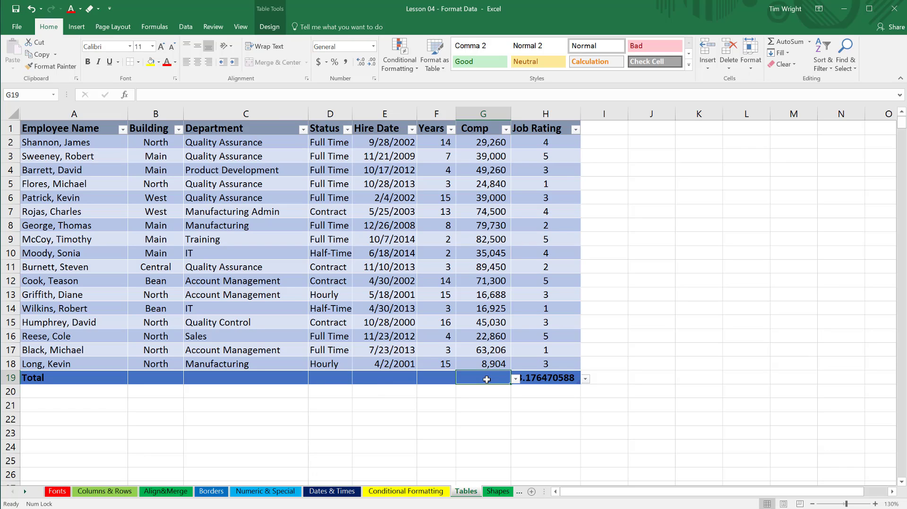
{"action": "left_click", "coordinate": [515, 379]}
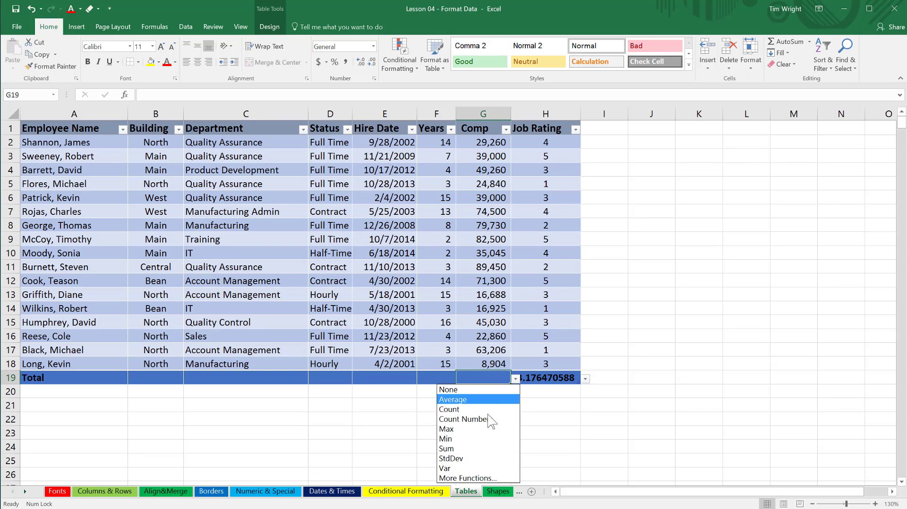
{"action": "left_click", "coordinate": [460, 449]}
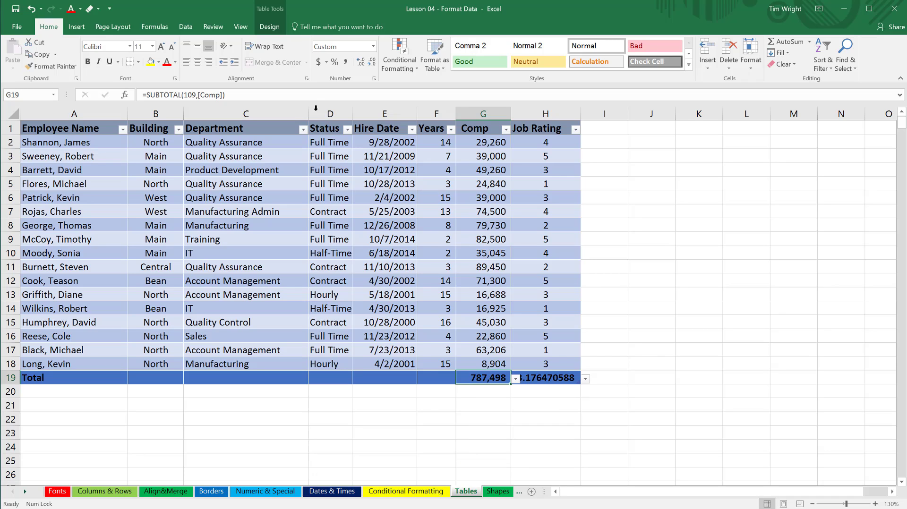
Turn off the employee table's total row and banded rows, and turn on banded columns.
{"action": "left_click", "coordinate": [270, 28]}
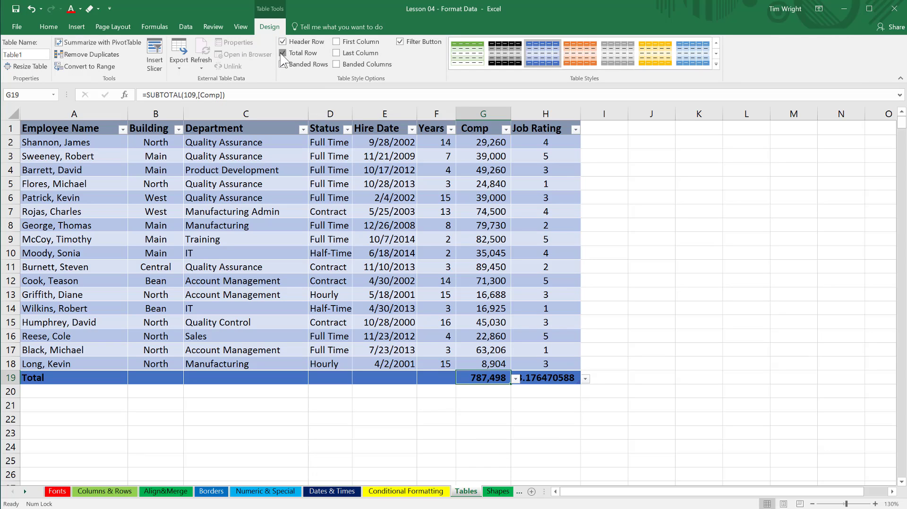
{"action": "left_click", "coordinate": [281, 53]}
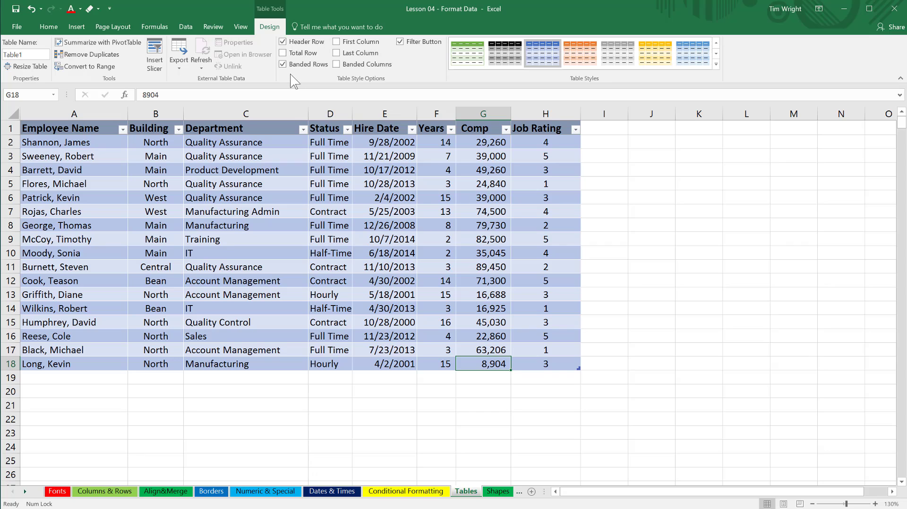
{"action": "left_click", "coordinate": [283, 64]}
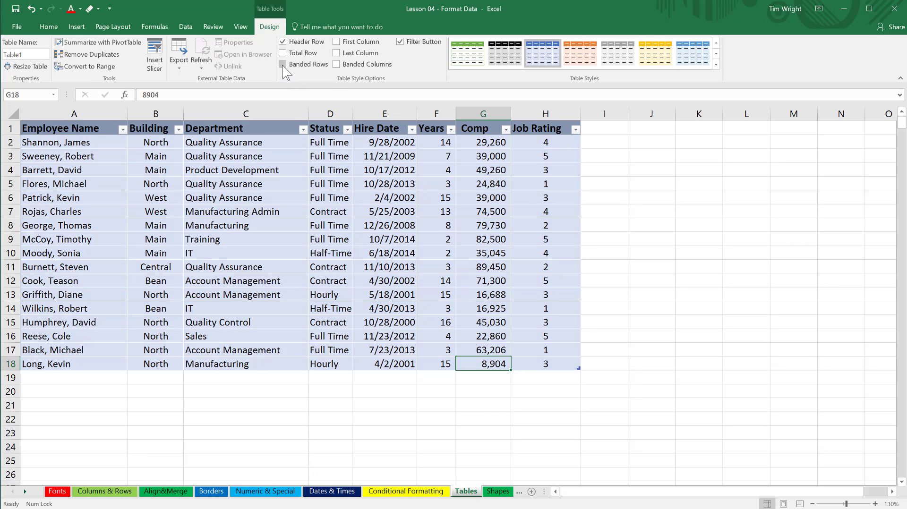
{"action": "left_click", "coordinate": [337, 64]}
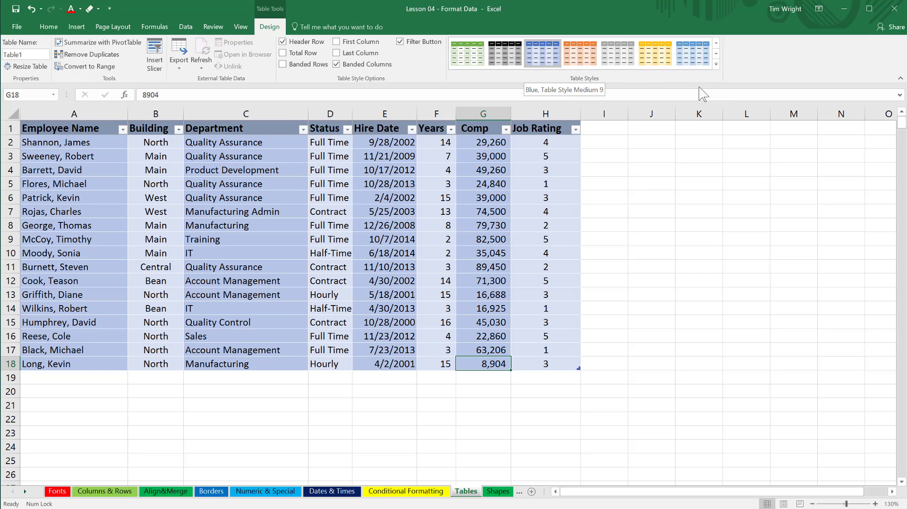
Reapply the blue Table Style Medium 9 and turn banded rows on and back off.
{"action": "left_click", "coordinate": [716, 65]}
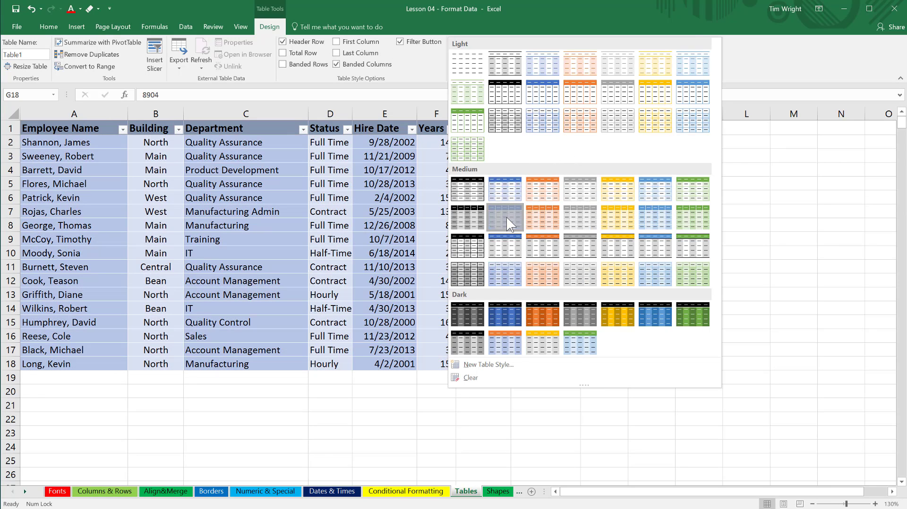
{"action": "left_click", "coordinate": [510, 223]}
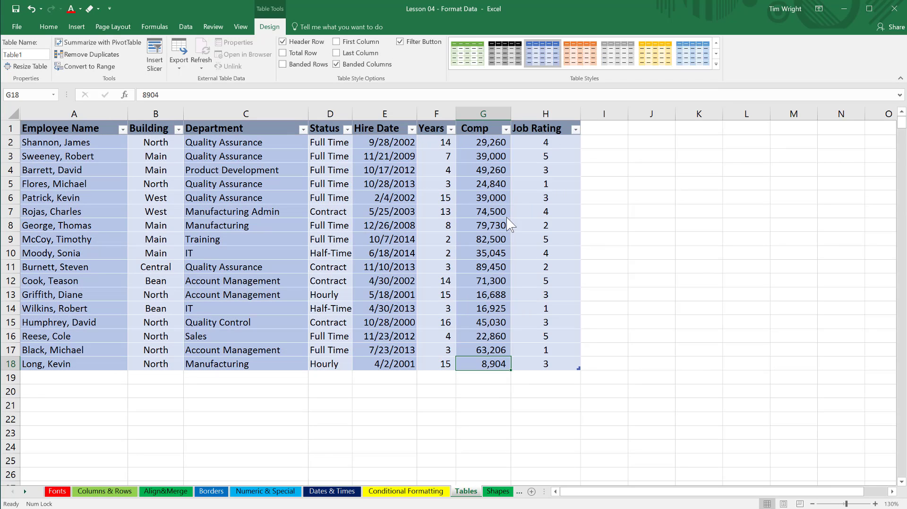
{"action": "left_click", "coordinate": [284, 65]}
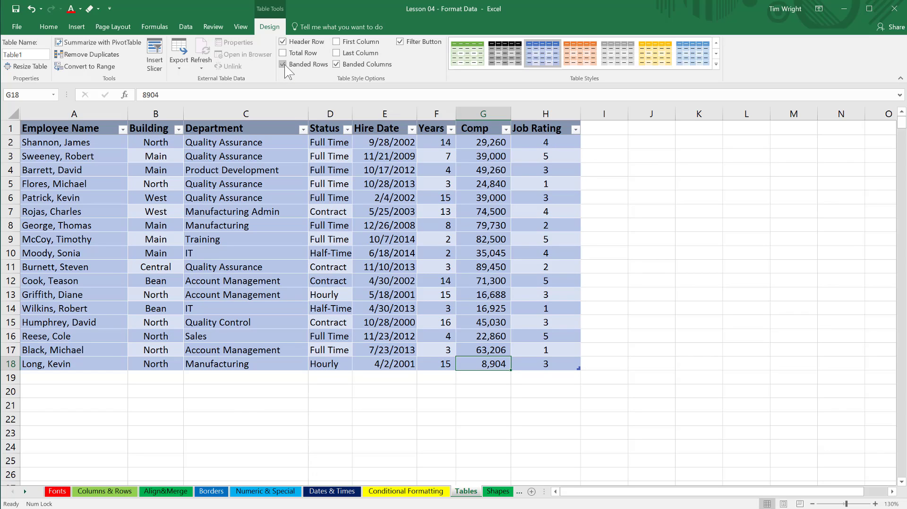
{"action": "left_click", "coordinate": [283, 65]}
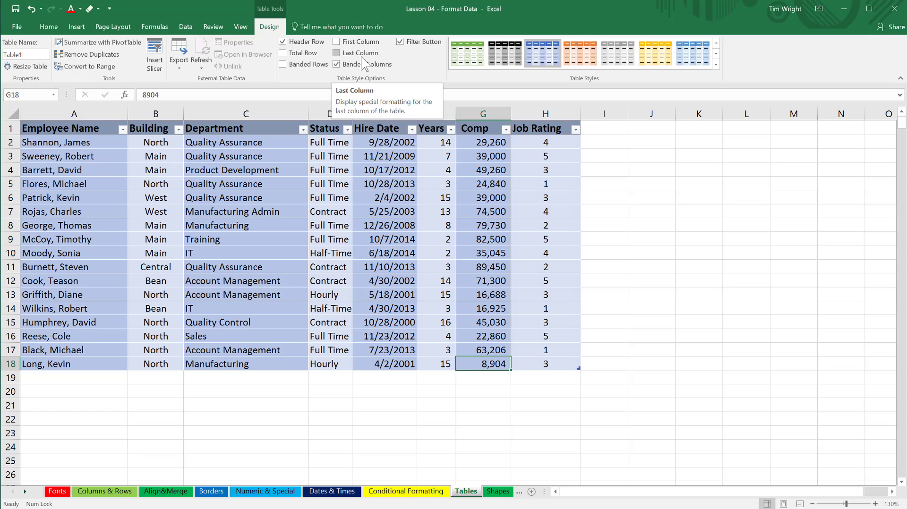
Turn on First Column and Last Column emphasis for the employee table.
{"action": "left_click", "coordinate": [336, 43]}
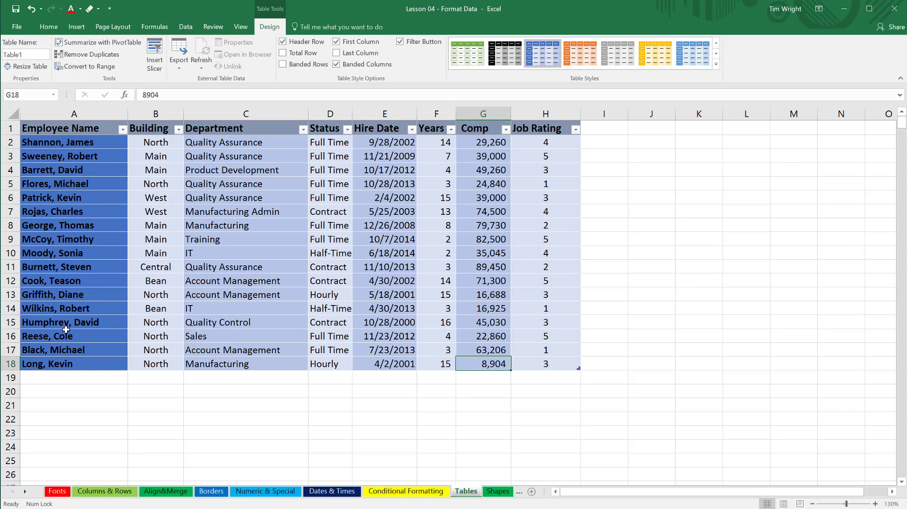
{"action": "left_click", "coordinate": [336, 53]}
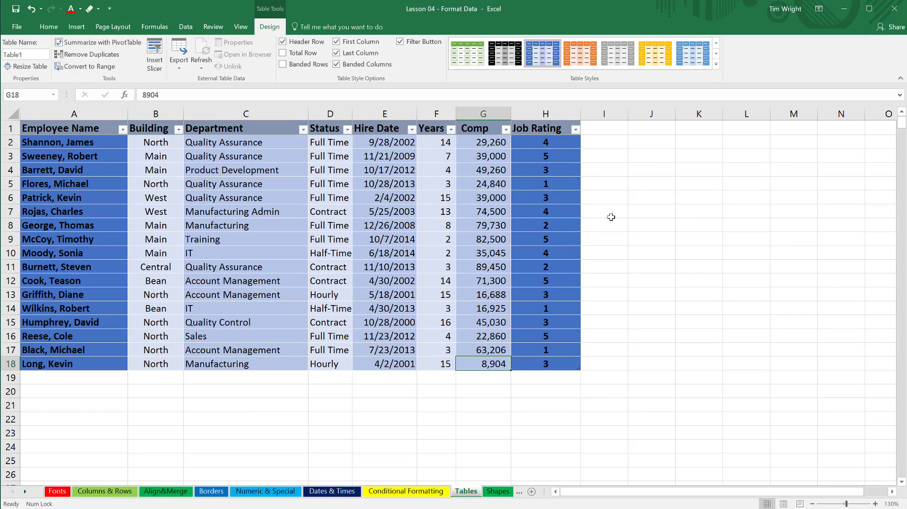
Try the blue Light table style from the first row of that group, and restore the blue Table Style Medium 9.
{"action": "left_click", "coordinate": [716, 65]}
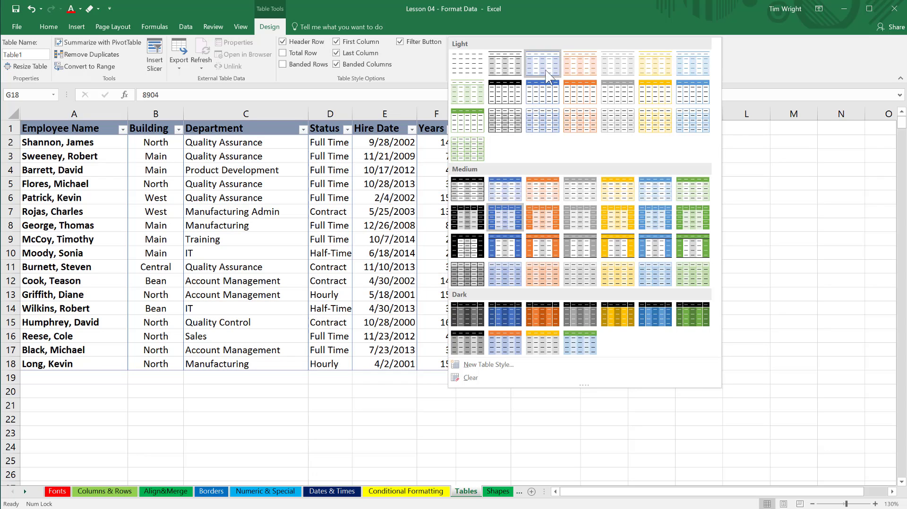
{"action": "left_click", "coordinate": [548, 73]}
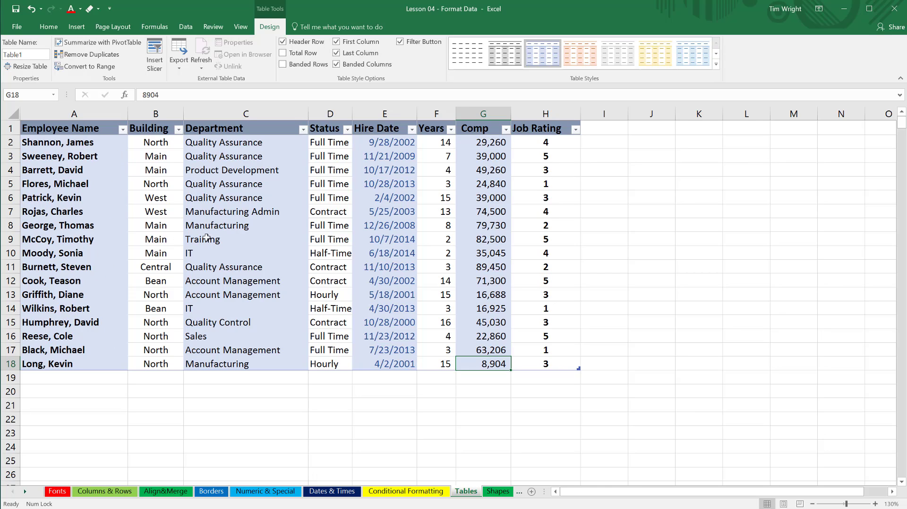
{"action": "left_click", "coordinate": [716, 64]}
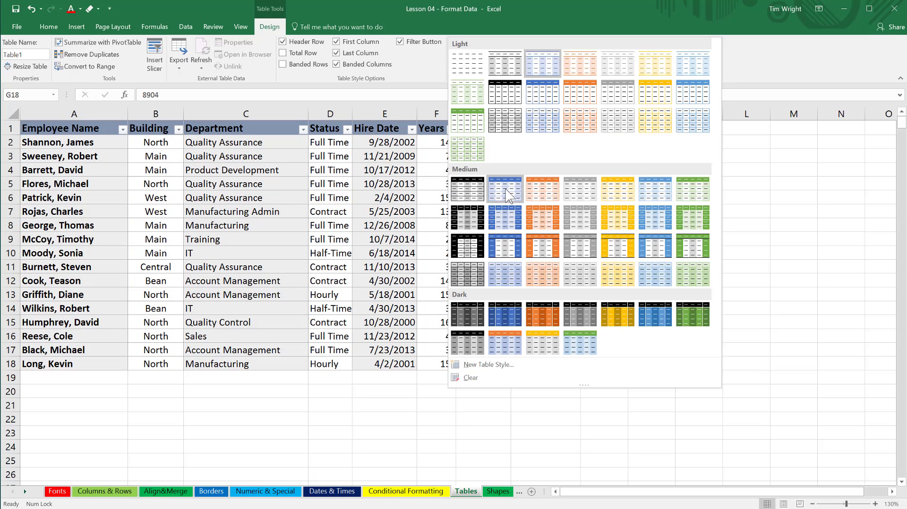
{"action": "left_click", "coordinate": [505, 217]}
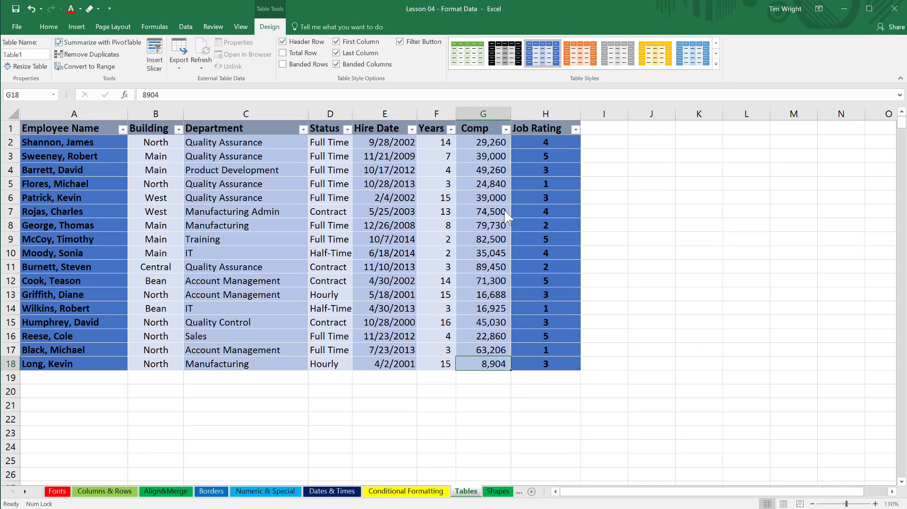
Turn off Last Column emphasis, and turn First Column emphasis off and back on.
{"action": "left_click", "coordinate": [337, 42]}
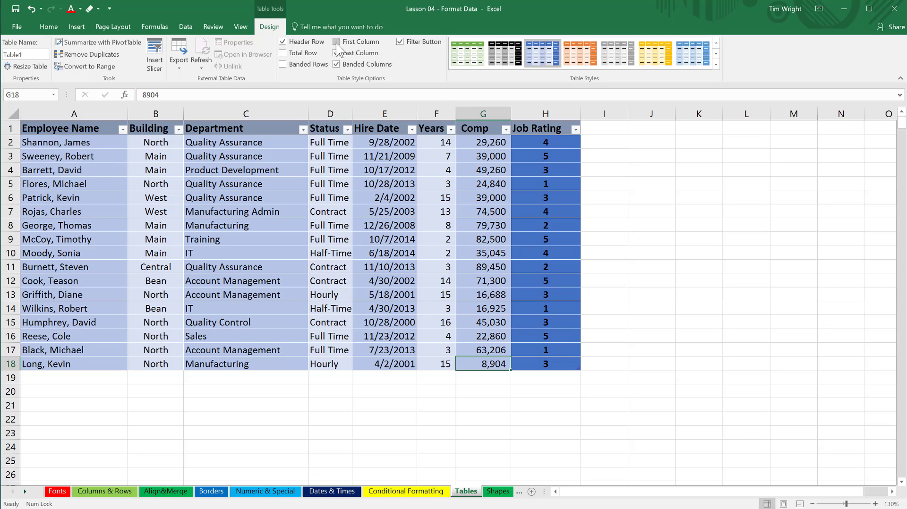
{"action": "left_click", "coordinate": [336, 53]}
{"action": "left_click", "coordinate": [336, 42]}
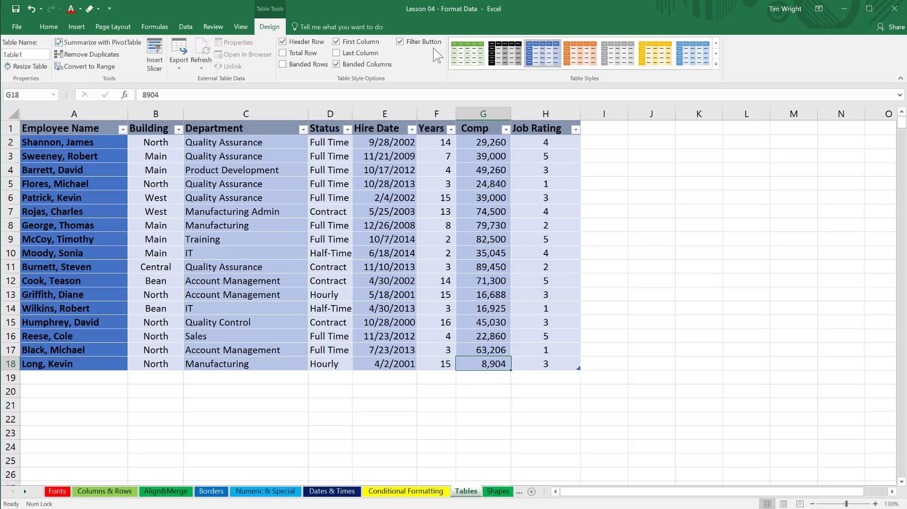
Filter the Job Rating column to exclude ratings 1 and 2.
{"action": "left_click", "coordinate": [576, 129]}
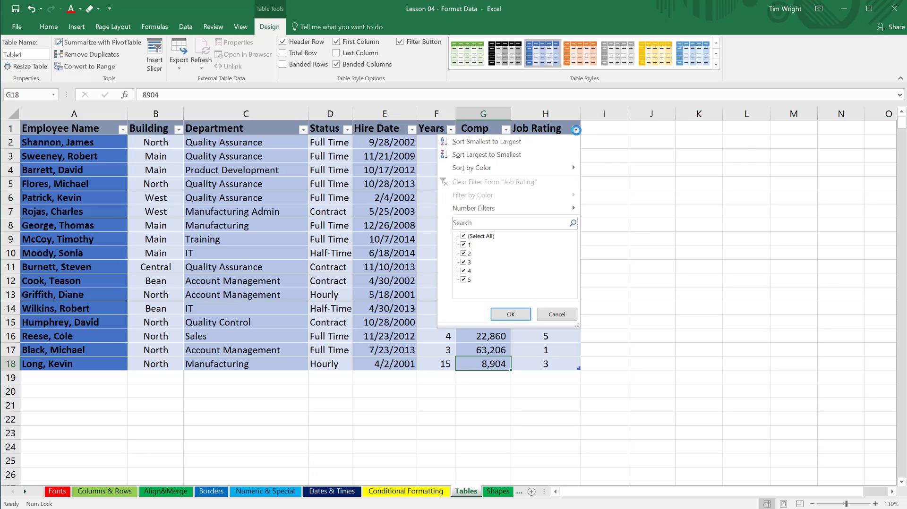
{"action": "left_click", "coordinate": [464, 245]}
{"action": "left_click", "coordinate": [465, 253]}
{"action": "left_click", "coordinate": [510, 315]}
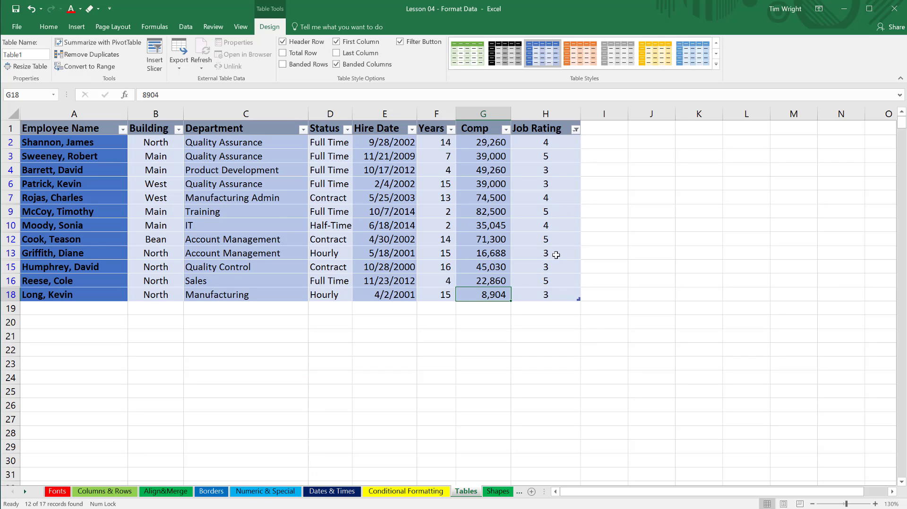
Sort the employee table by Job Rating from smallest to largest.
{"action": "left_click", "coordinate": [575, 130]}
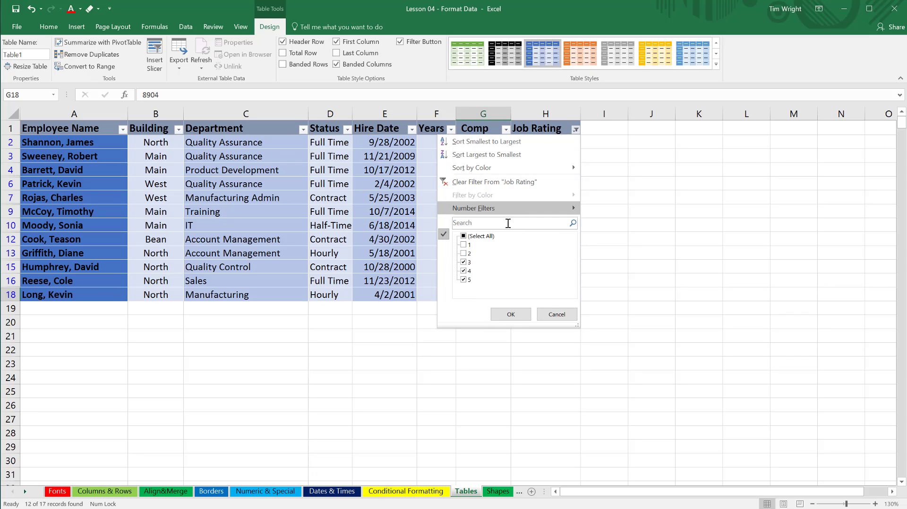
{"action": "left_click", "coordinate": [463, 236]}
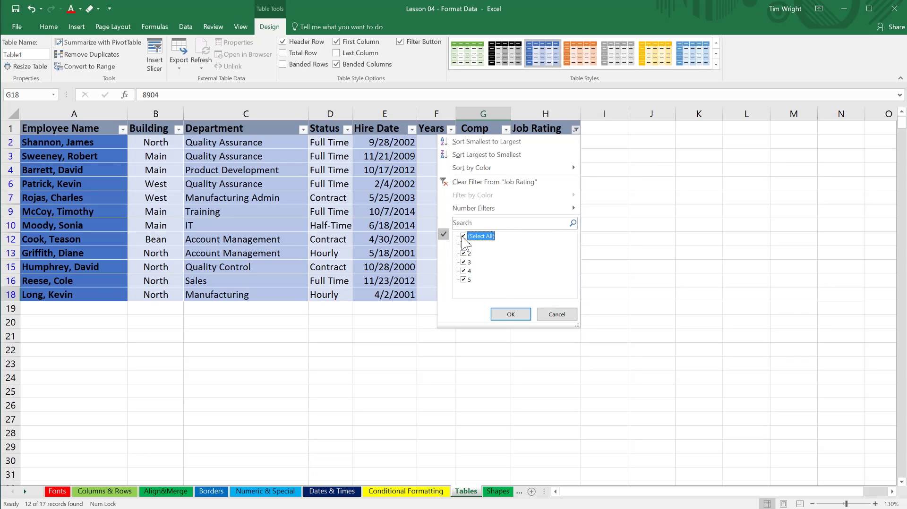
{"action": "left_click", "coordinate": [516, 142]}
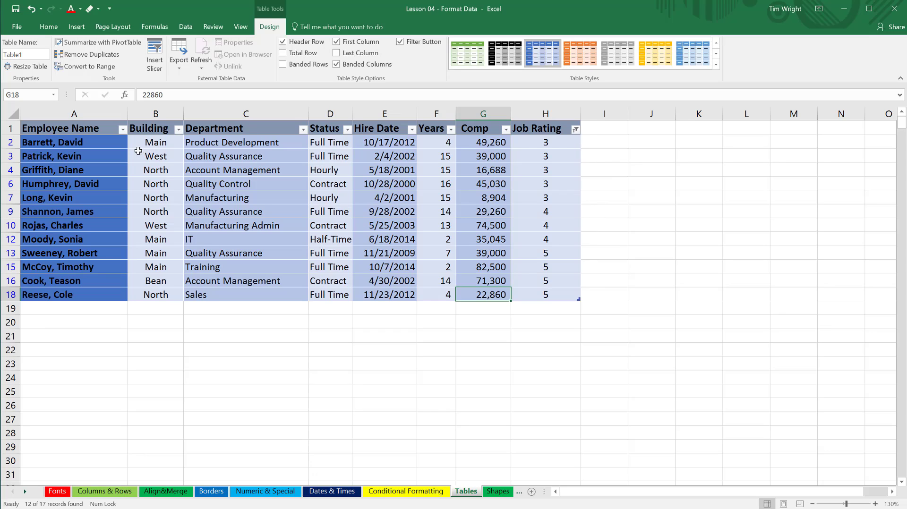
Filter the Employee Name column to the employee matching the search text "di".
{"action": "left_click", "coordinate": [122, 128]}
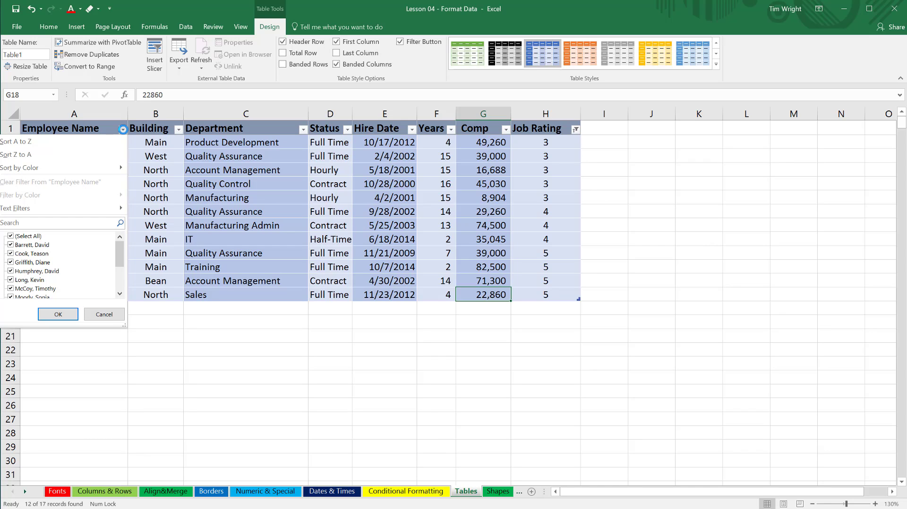
{"action": "left_click", "coordinate": [28, 224]}
{"action": "type", "text": "di"}
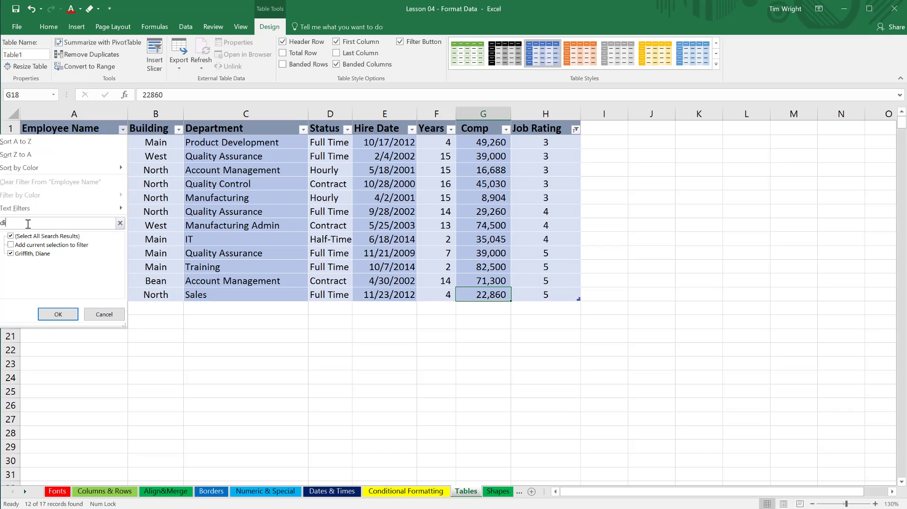
{"action": "left_click", "coordinate": [23, 255]}
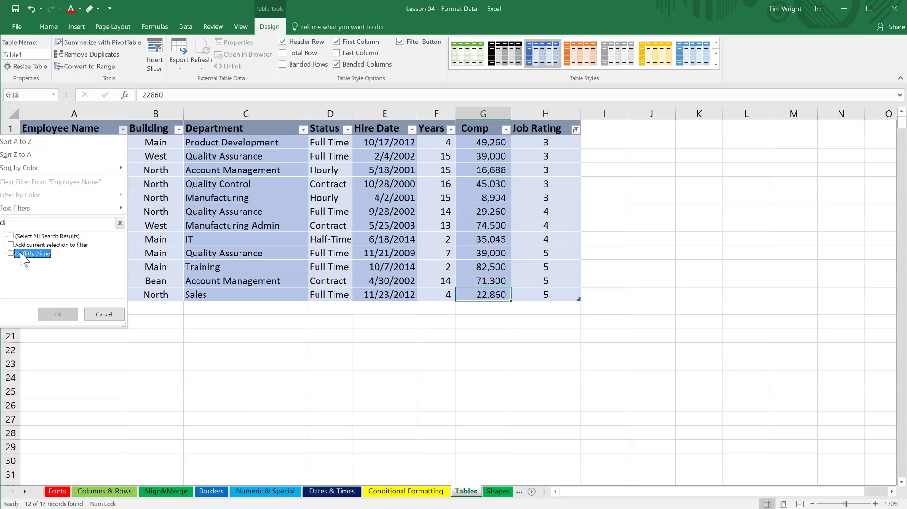
{"action": "left_click", "coordinate": [20, 255]}
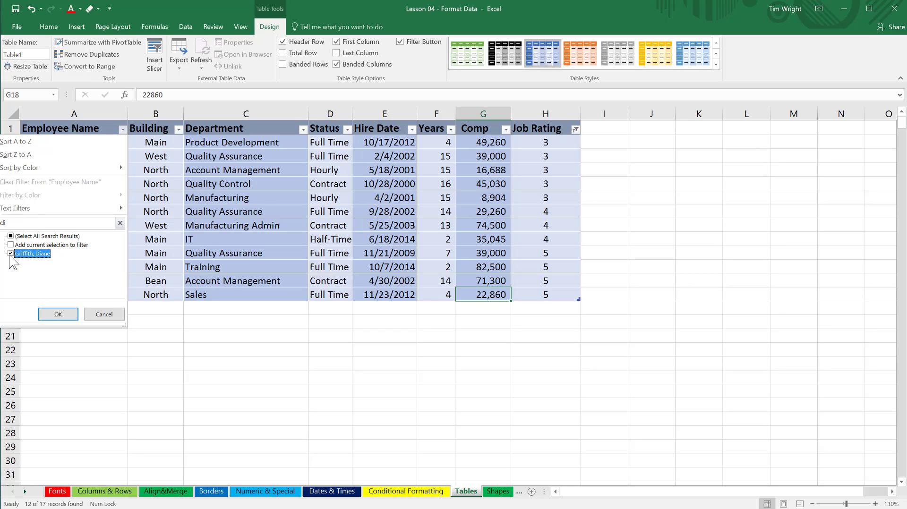
{"action": "left_click", "coordinate": [61, 315]}
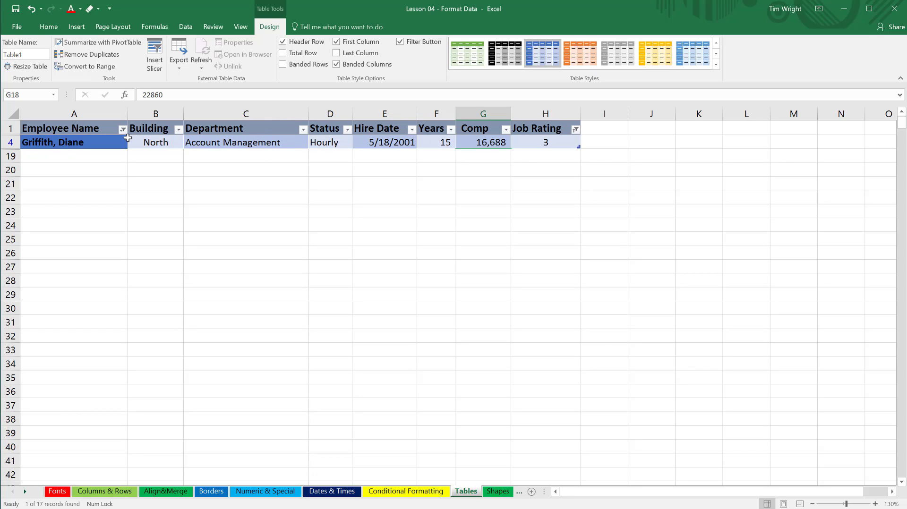
Reselect all names in the Employee Name filter to show every employee again.
{"action": "left_click", "coordinate": [123, 130]}
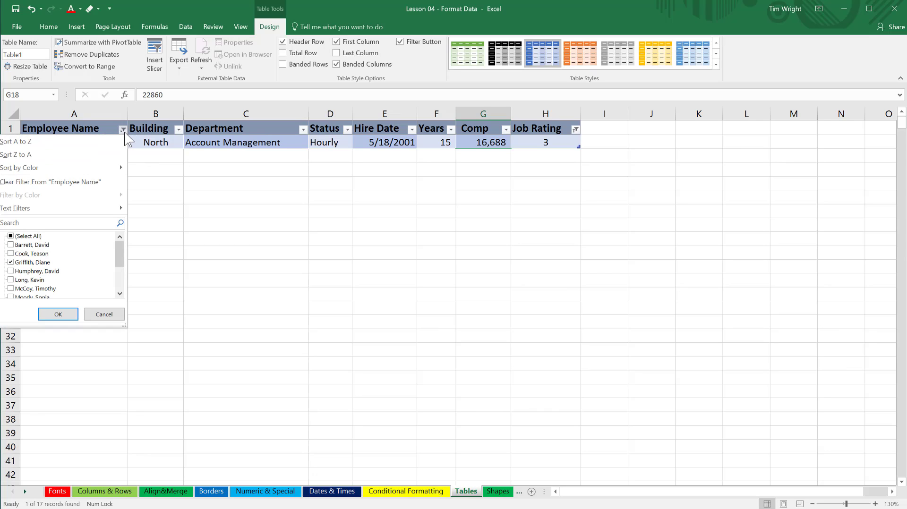
{"action": "left_click", "coordinate": [11, 235]}
{"action": "mouse_move", "coordinate": [121, 254]}
{"action": "left_mouse_down"}
{"action": "mouse_move", "coordinate": [124, 282]}
{"action": "mouse_move", "coordinate": [122, 250]}
{"action": "left_mouse_up"}
{"action": "left_click", "coordinate": [56, 314]}
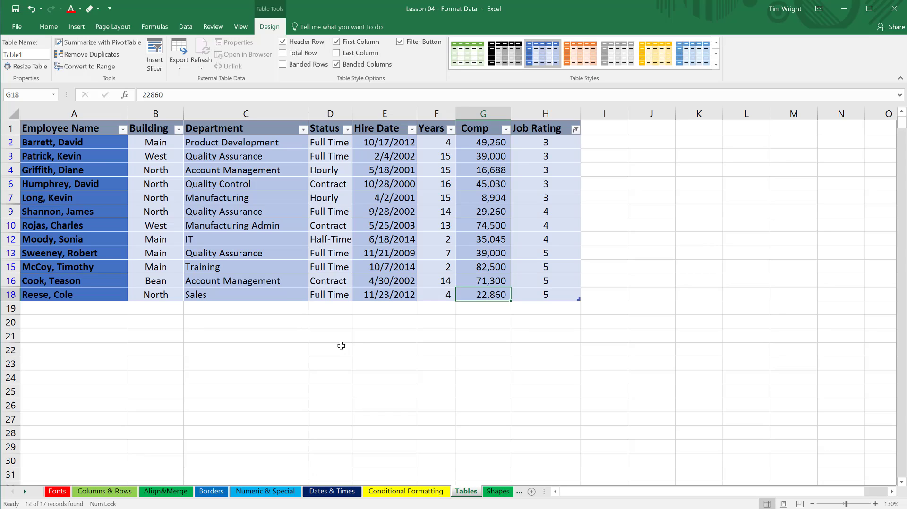
Enter an employee's first name in A19 to extend the table by a row, and inspect the new row's Years formula.
{"action": "left_click", "coordinate": [33, 310]}
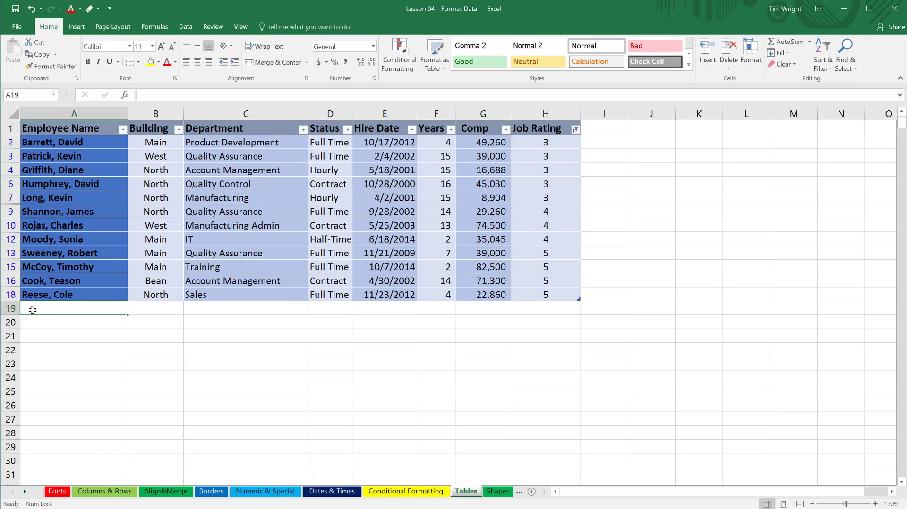
{"action": "type", "text": "timothy"}
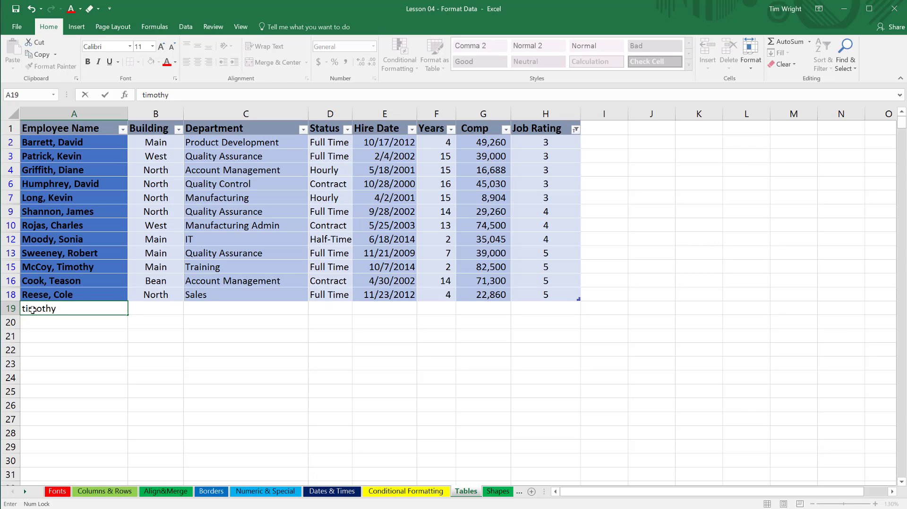
{"action": "key", "text": "Tab"}
{"action": "key", "text": "Tab"}
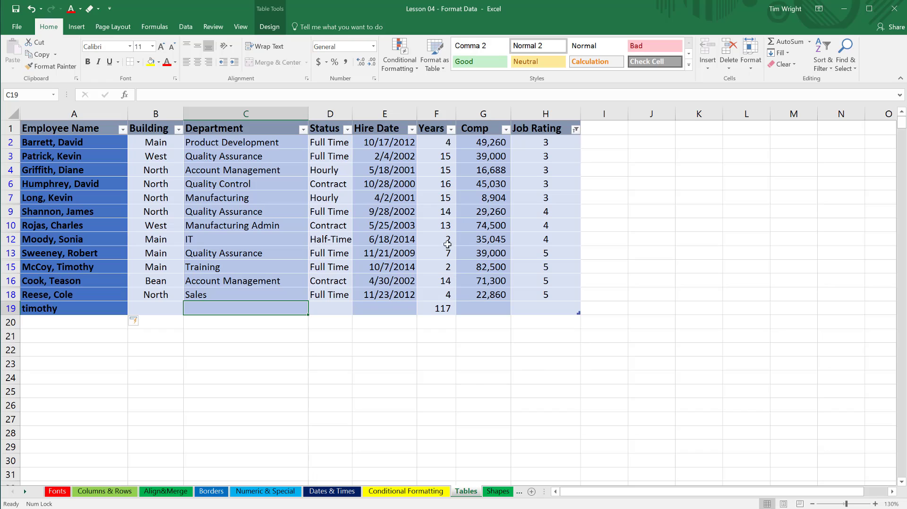
{"action": "left_click", "coordinate": [442, 310]}
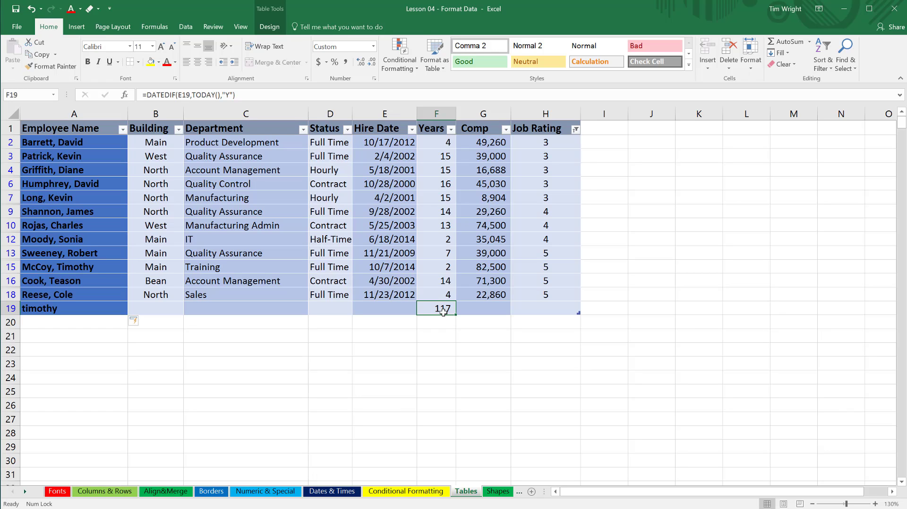
Clear the Years formula in F19 and extend the table with a column headed "New Salary" in I1.
{"action": "key", "text": "Delete"}
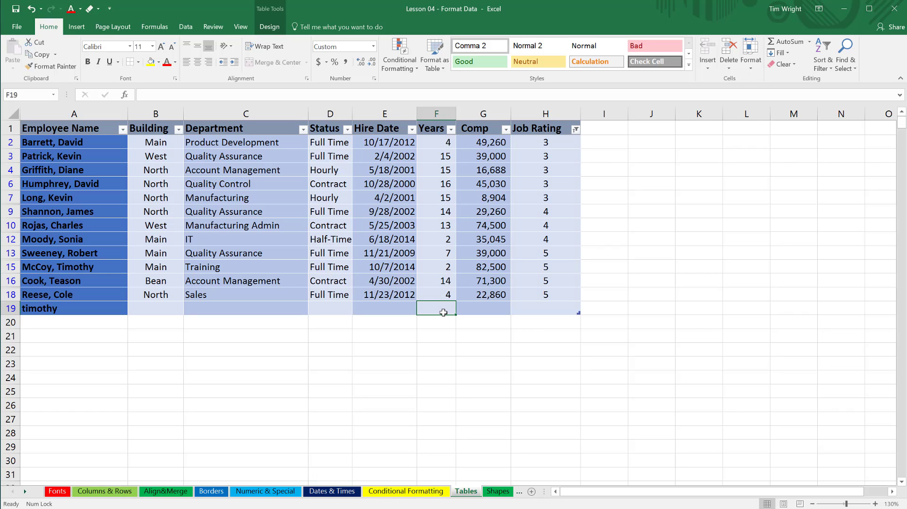
{"action": "left_click", "coordinate": [593, 127]}
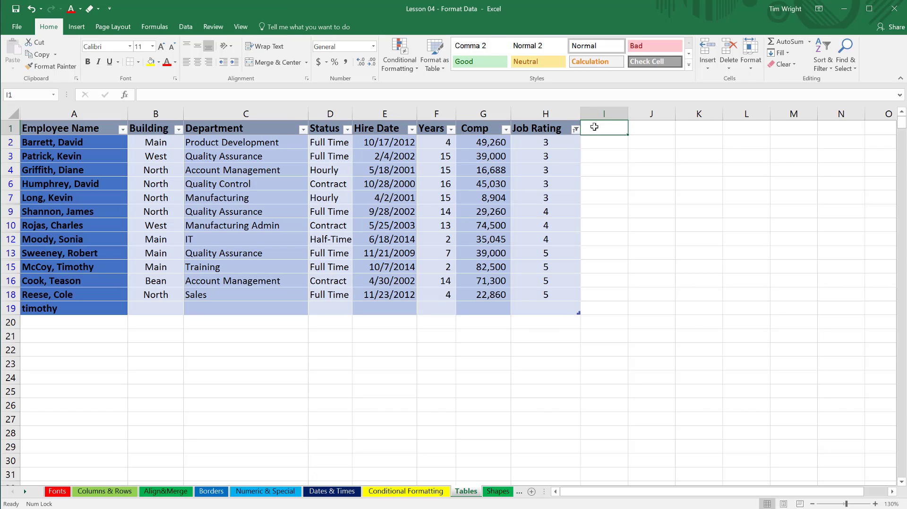
{"action": "type", "text": "ew Sal"}
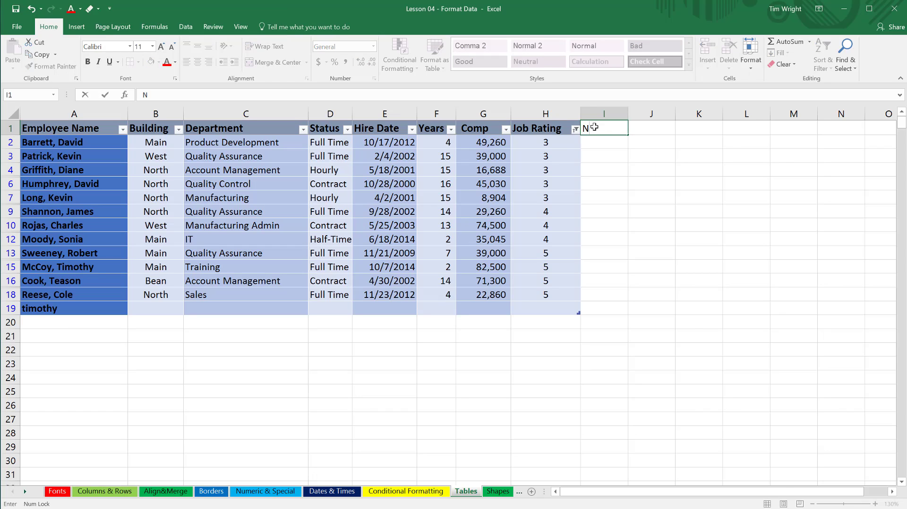
{"action": "type", "text": "ary"}
{"action": "key", "text": "Return"}
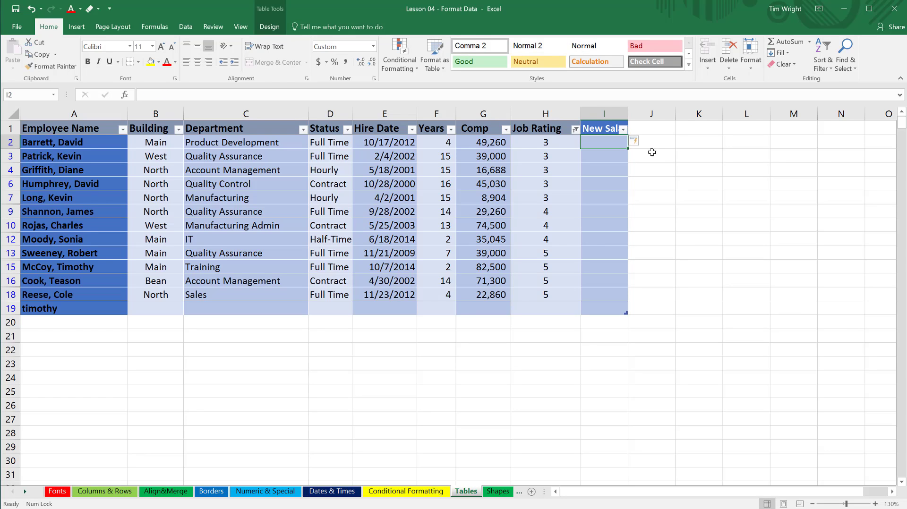
Extend the table down to row 26 and clear the autofilled Years formulas in F20:F26.
{"action": "left_click", "coordinate": [653, 127]}
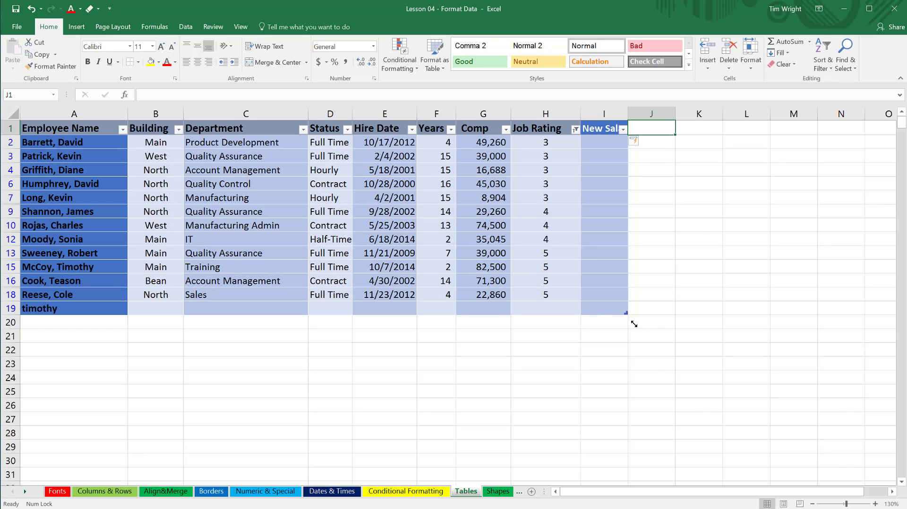
{"action": "left_click_drag", "start_coordinate": [634, 324], "coordinate": [620, 416]}
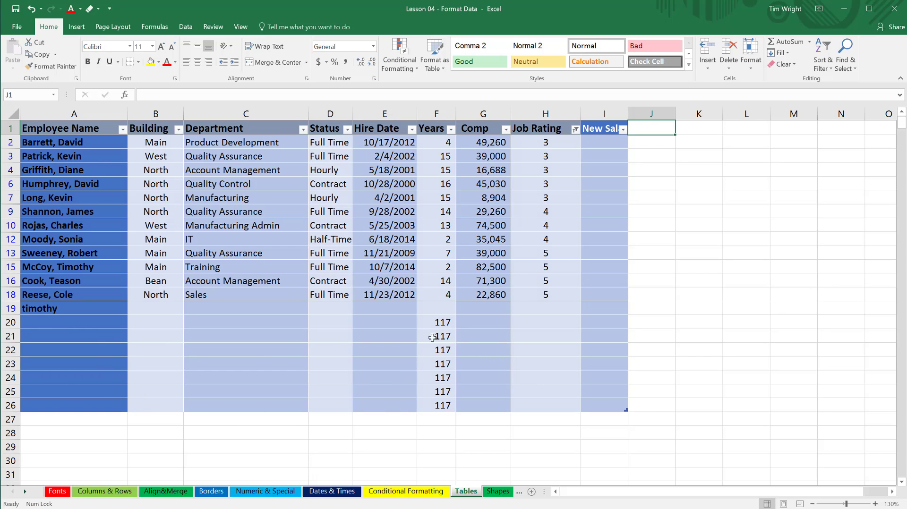
{"action": "left_click_drag", "start_coordinate": [443, 321], "coordinate": [451, 405]}
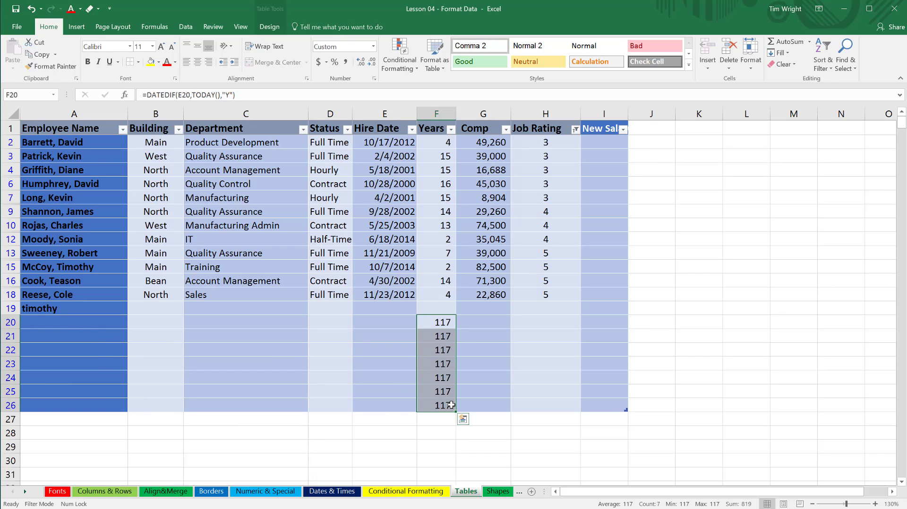
{"action": "key", "text": "Delete"}
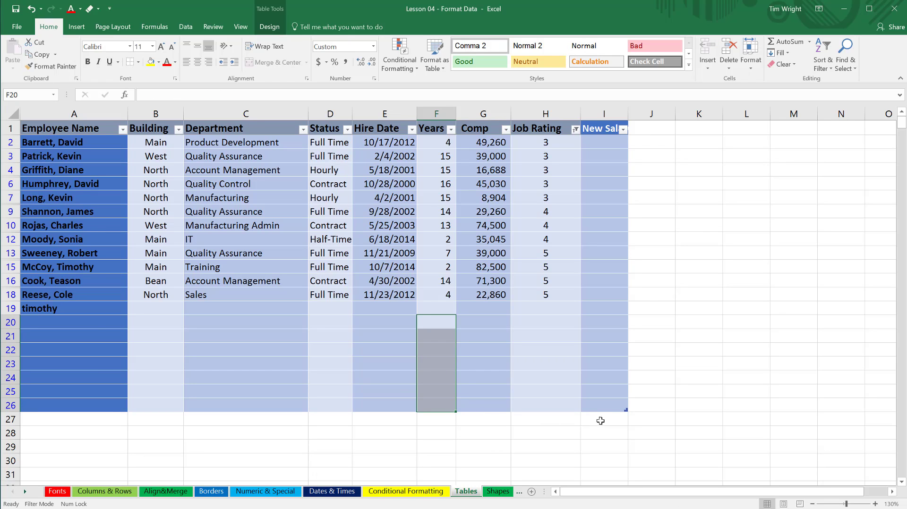
Shrink the table so that it ends at row 18, leaving the entry in A19 outside it.
{"action": "left_click_drag", "start_coordinate": [624, 411], "coordinate": [545, 292]}
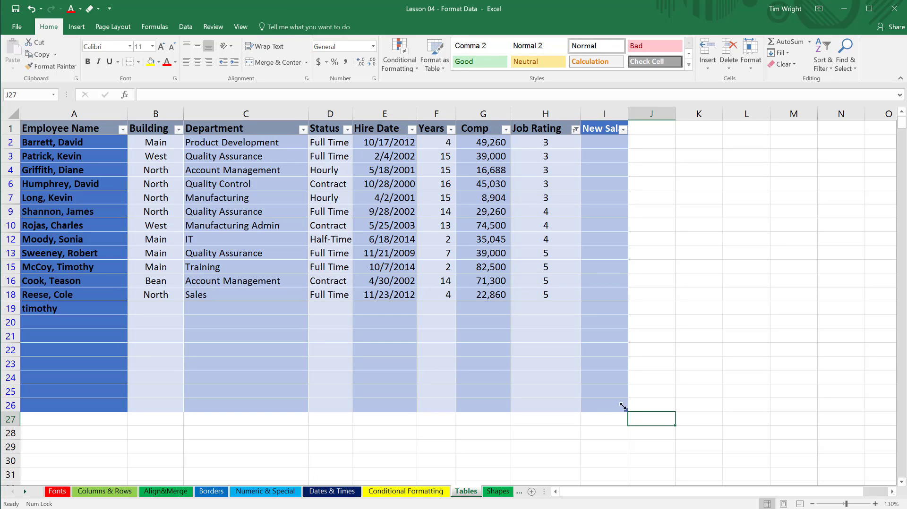
{"action": "left_click_drag", "start_coordinate": [622, 406], "coordinate": [527, 307]}
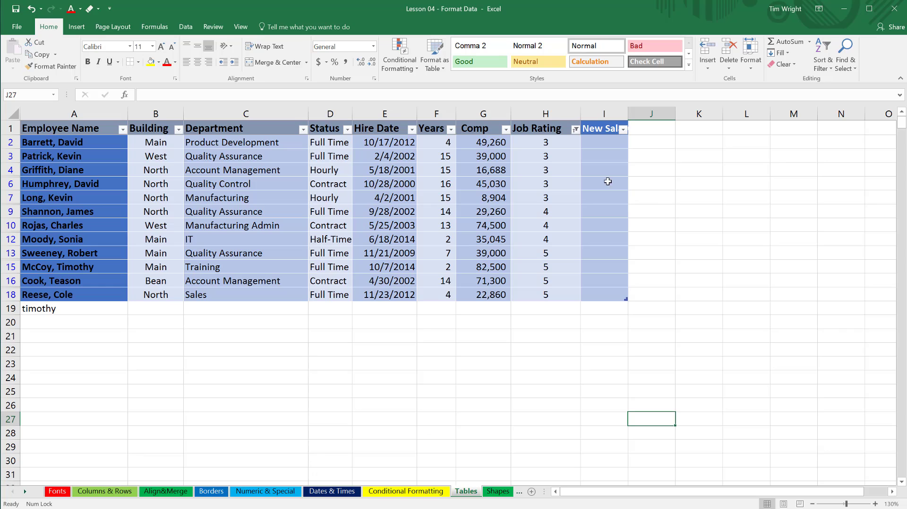
{"action": "left_click", "coordinate": [407, 213]}
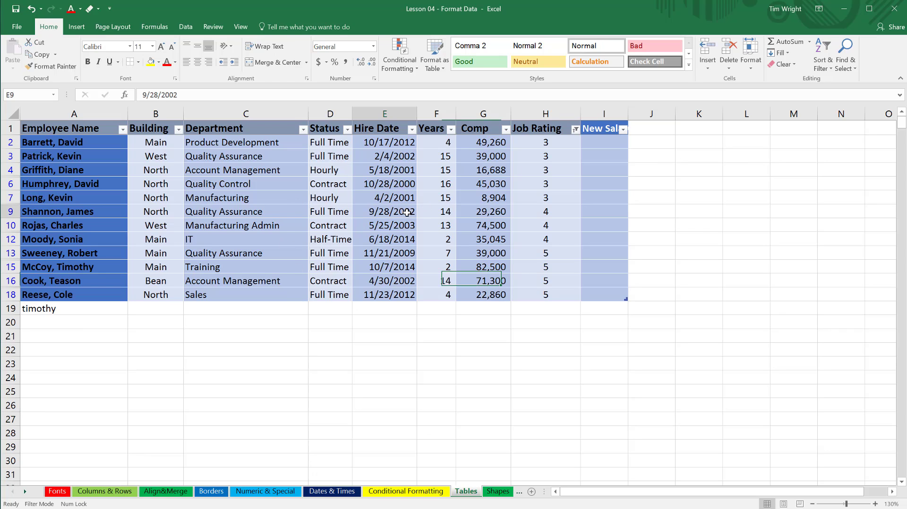
{"action": "key", "text": "ctrl+Home"}
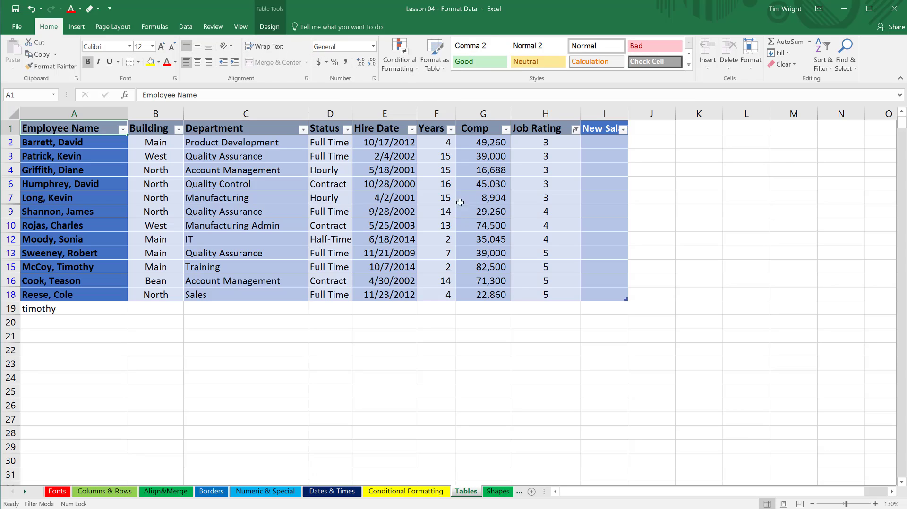
Convert the employee table to a normal range.
{"action": "left_click", "coordinate": [396, 183]}
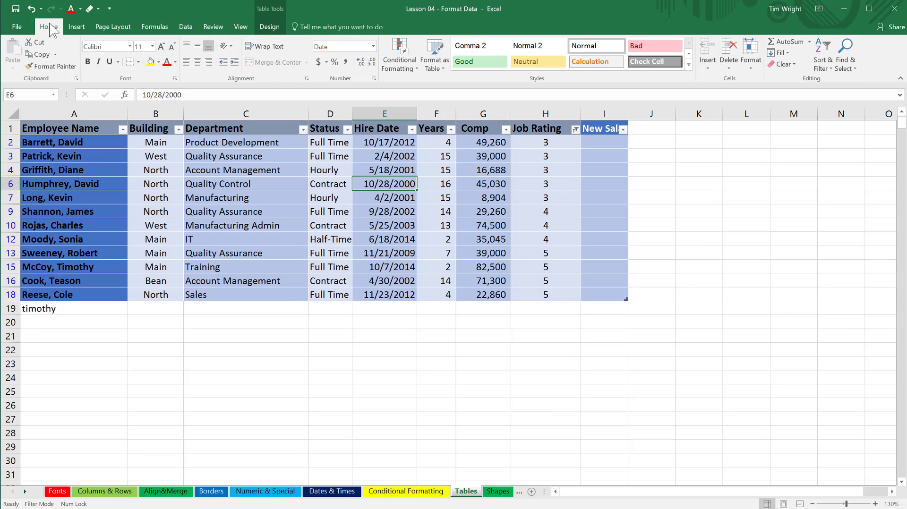
{"action": "left_click", "coordinate": [269, 28]}
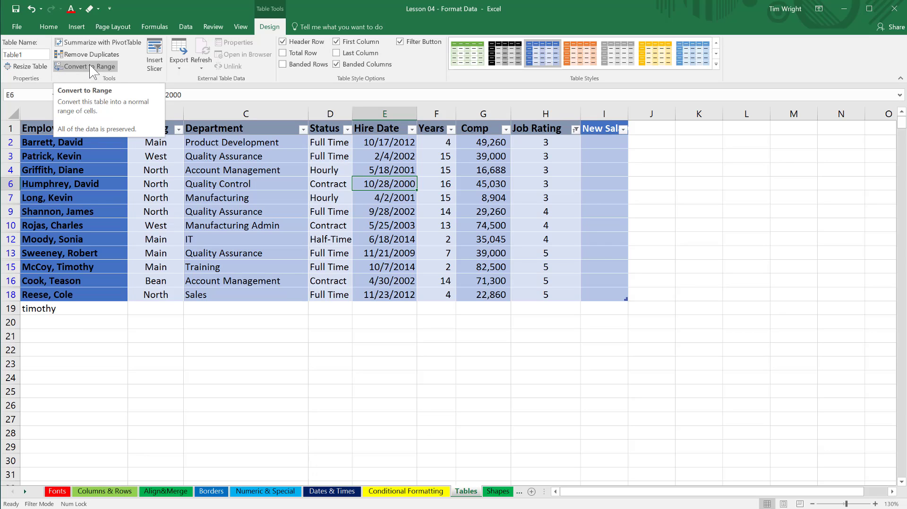
{"action": "left_click", "coordinate": [215, 184]}
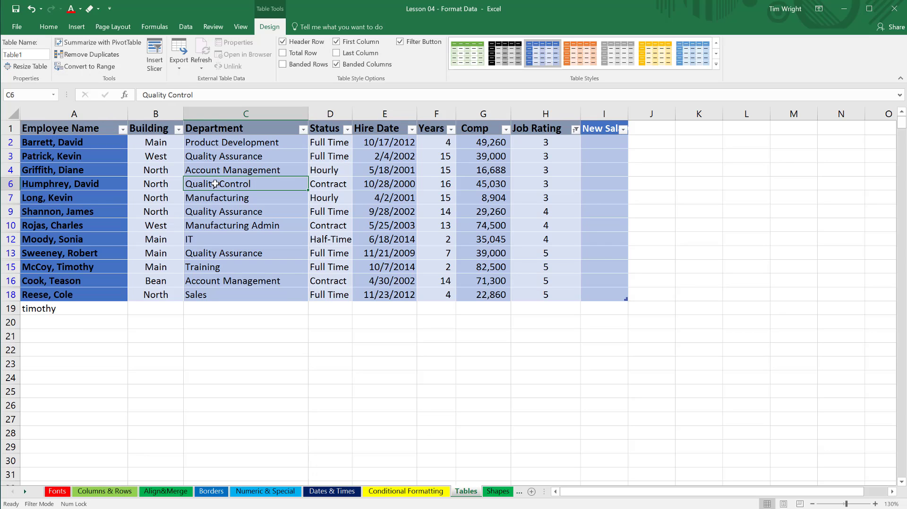
{"action": "left_click", "coordinate": [88, 67]}
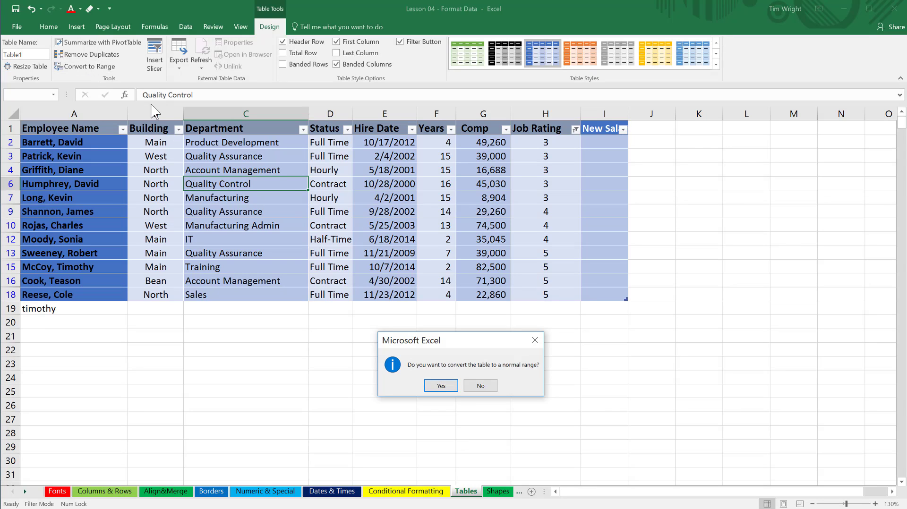
{"action": "left_click", "coordinate": [441, 386]}
{"action": "left_click", "coordinate": [685, 350]}
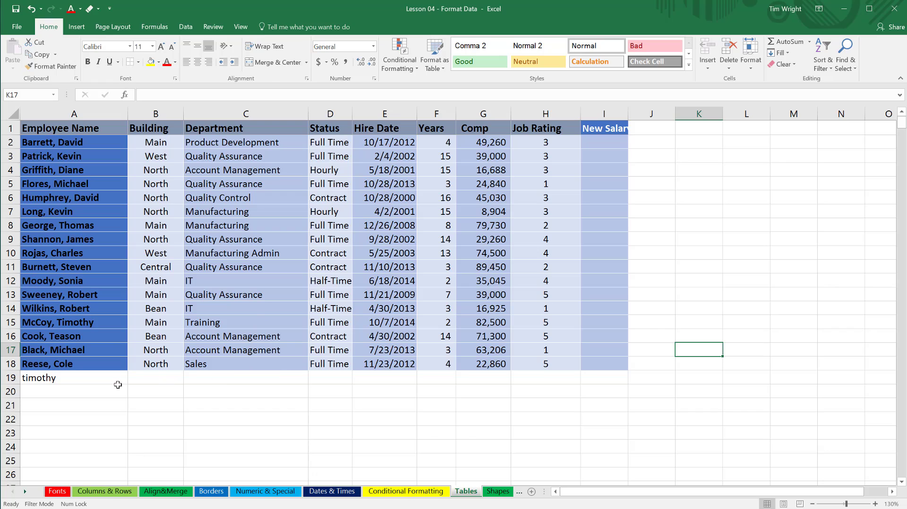
Examine the leftover entry in A19 and several cells inside the converted range.
{"action": "left_click", "coordinate": [49, 380]}
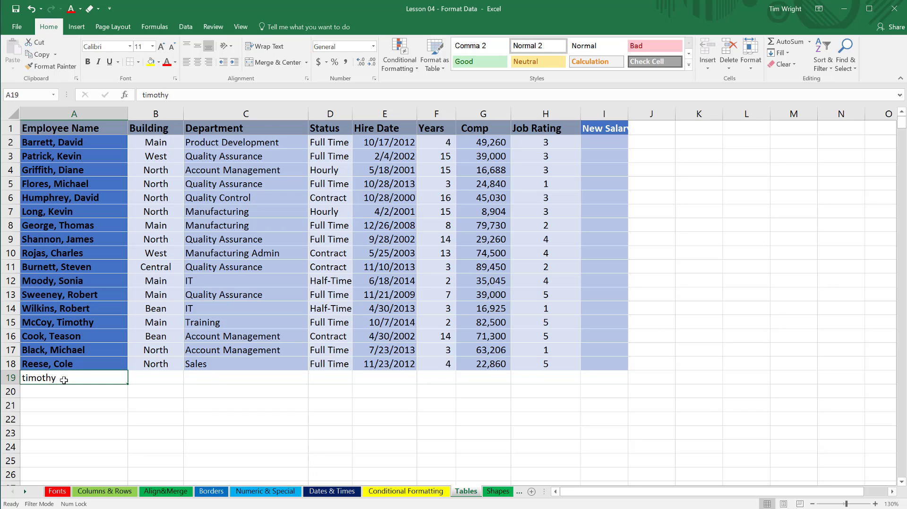
{"action": "left_click", "coordinate": [205, 262]}
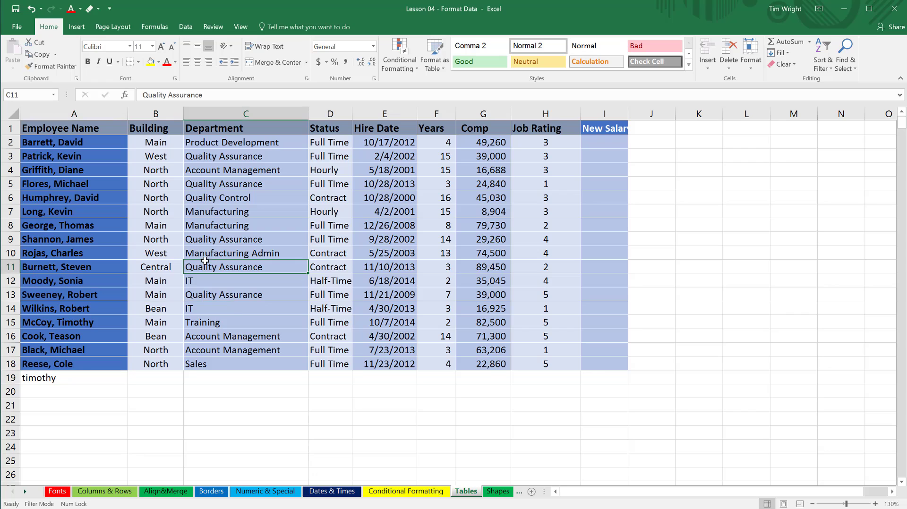
{"action": "left_click", "coordinate": [359, 215]}
{"action": "left_click", "coordinate": [372, 202]}
{"action": "left_click", "coordinate": [377, 185]}
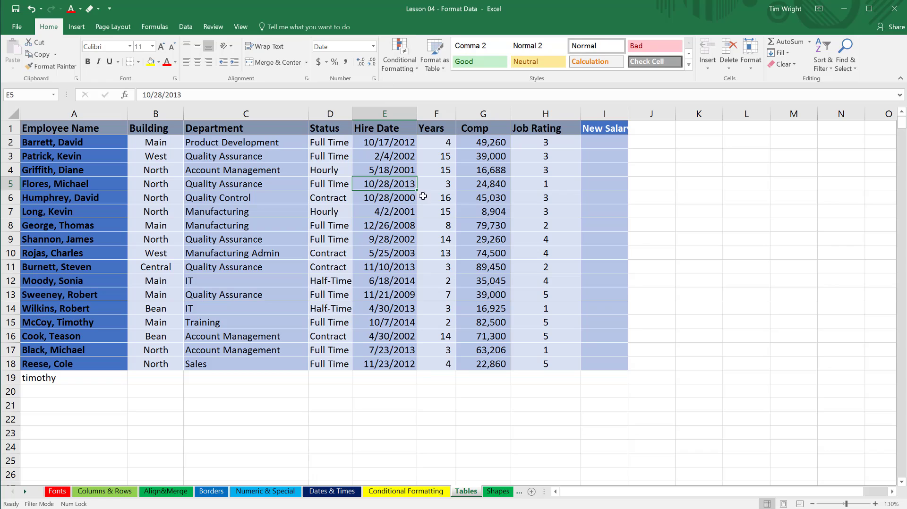
{"action": "left_click", "coordinate": [477, 201]}
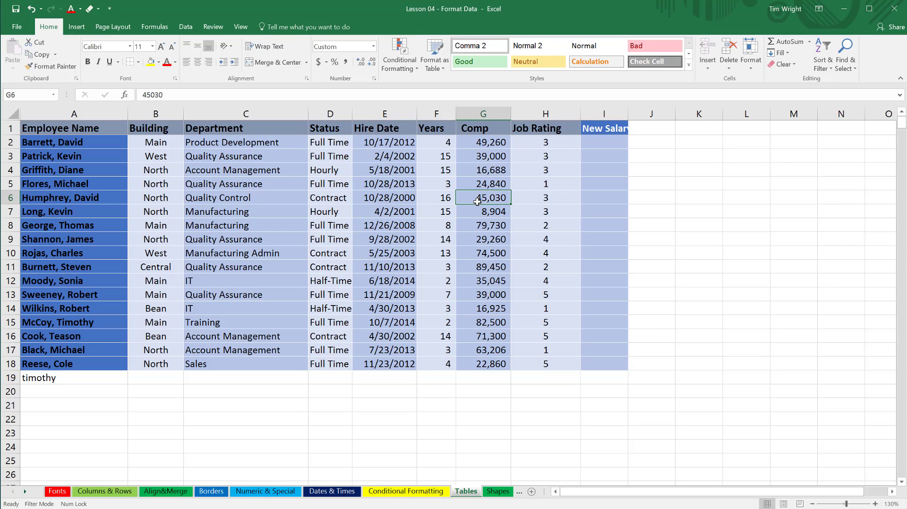
{"action": "left_click", "coordinate": [423, 201]}
{"action": "left_click", "coordinate": [381, 202]}
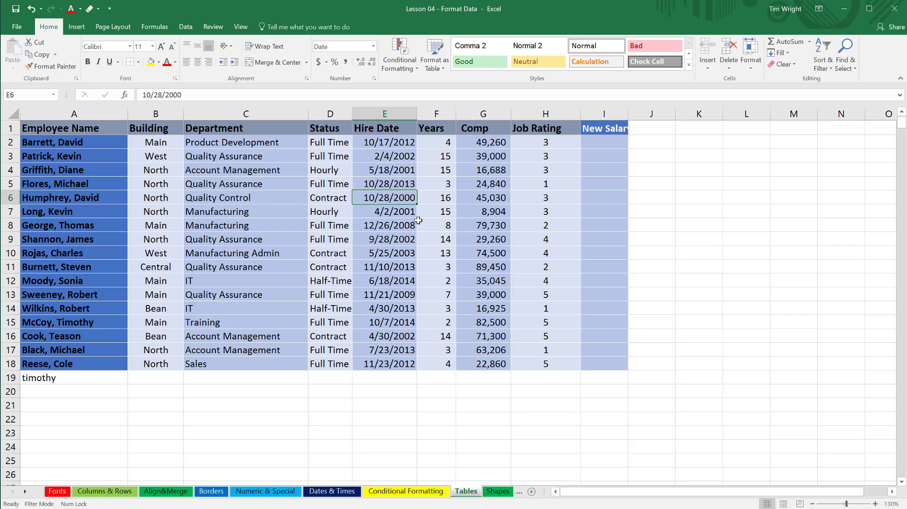
{"action": "left_click", "coordinate": [327, 215]}
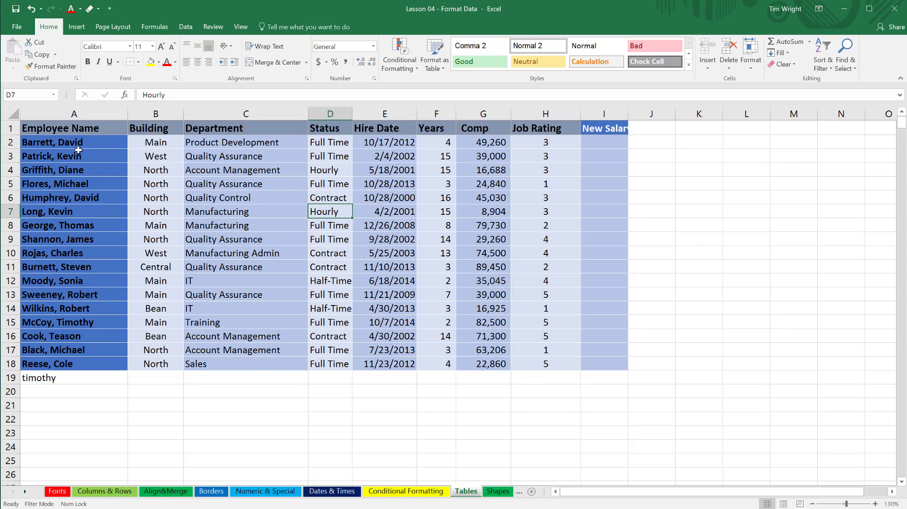
Clear all formats from the employee data in A1:I18.
{"action": "left_click_drag", "start_coordinate": [61, 129], "coordinate": [593, 371]}
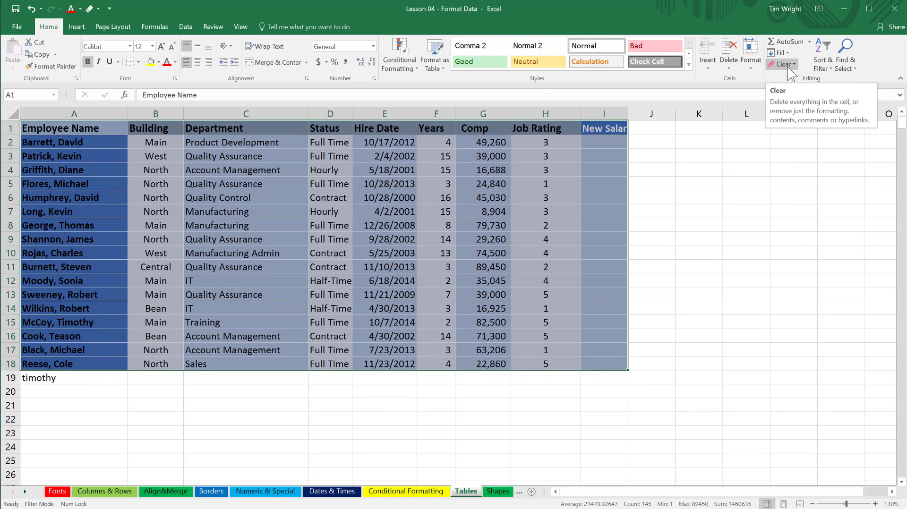
{"action": "left_click", "coordinate": [795, 65]}
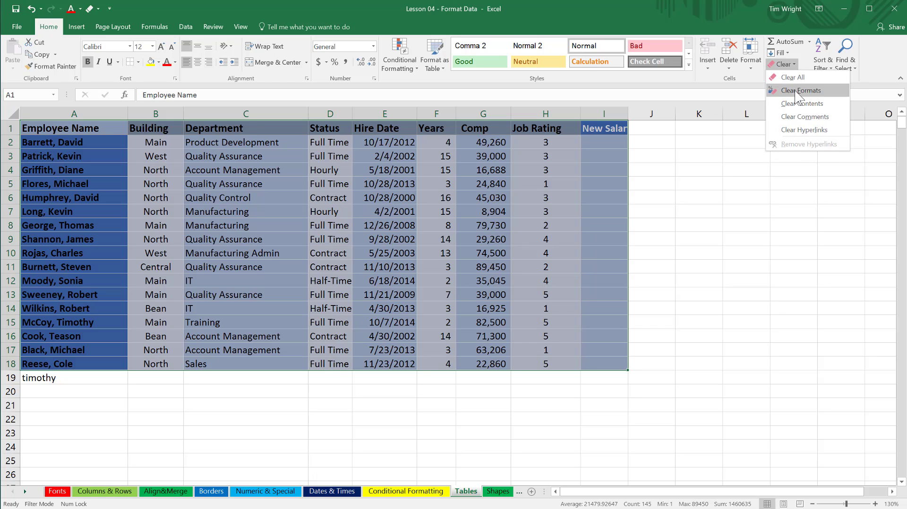
{"action": "left_click", "coordinate": [798, 90]}
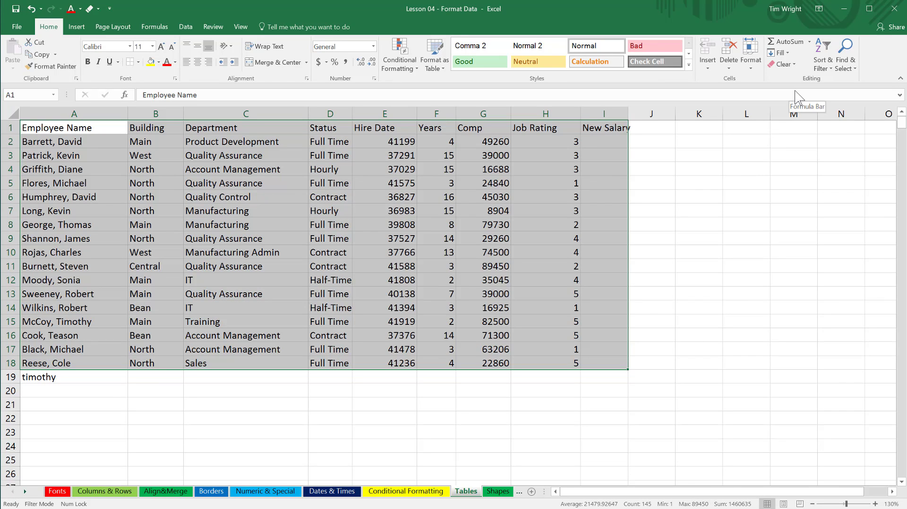
{"action": "left_click", "coordinate": [713, 249]}
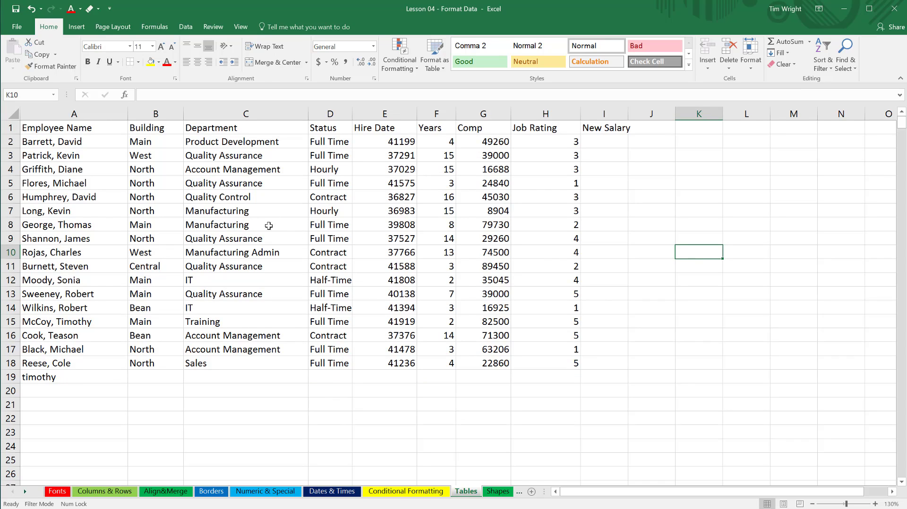
{"action": "left_click", "coordinate": [327, 225]}
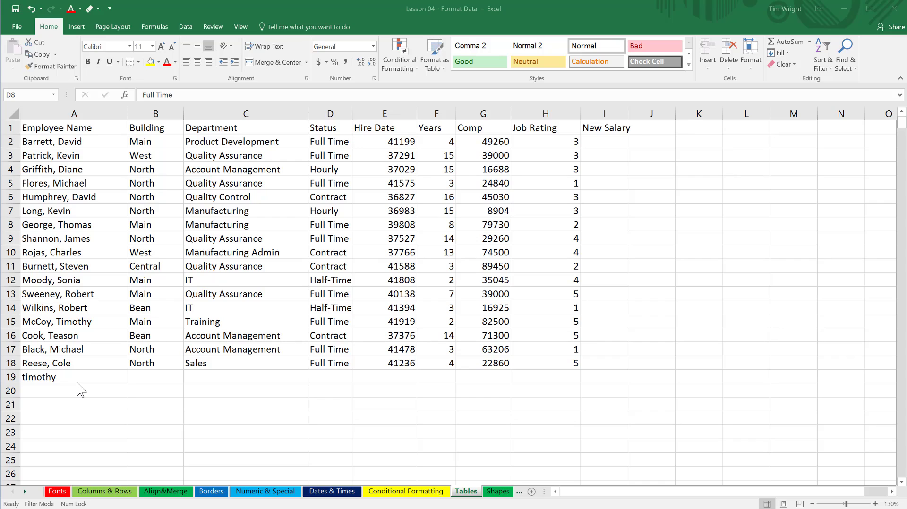
Delete the leftover employee name in A19 and the New Salary heading in I1.
{"action": "left_click", "coordinate": [50, 378]}
{"action": "left_click", "coordinate": [50, 378]}
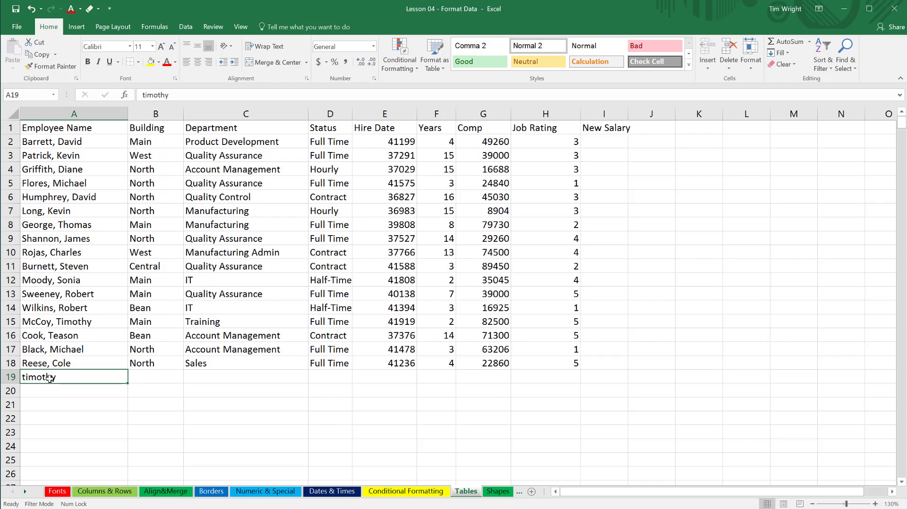
{"action": "key", "text": "Delete"}
{"action": "left_click", "coordinate": [609, 129]}
{"action": "key", "text": "Delete"}
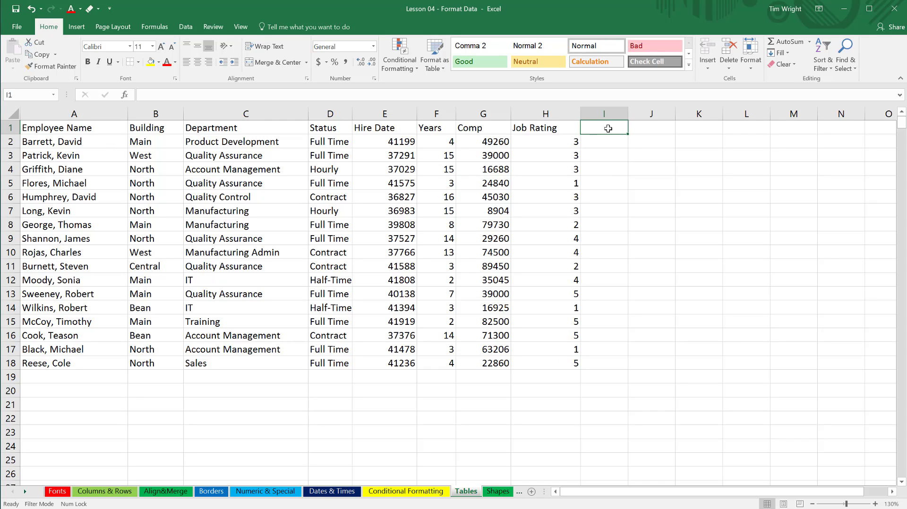
Create a table from the employee data in A1:H18, using the first row as headers.
{"action": "left_click", "coordinate": [242, 240]}
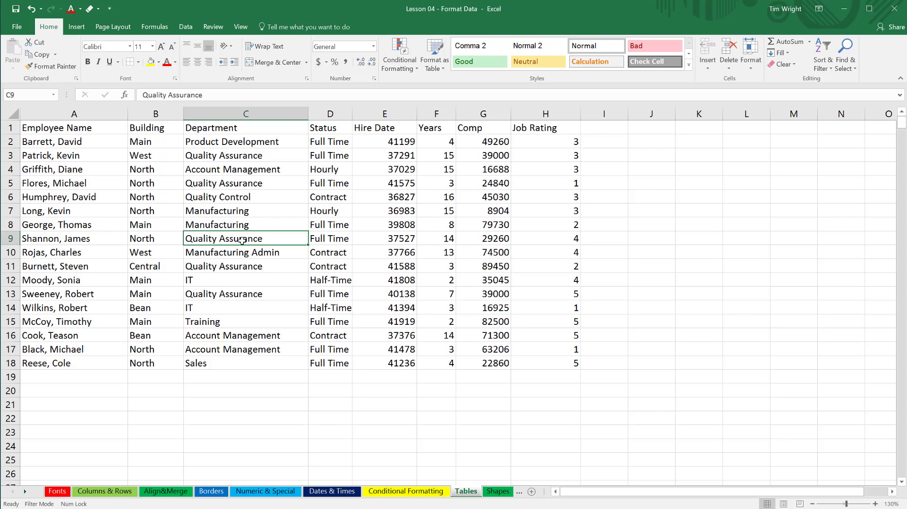
{"action": "key", "text": "ctrl+t"}
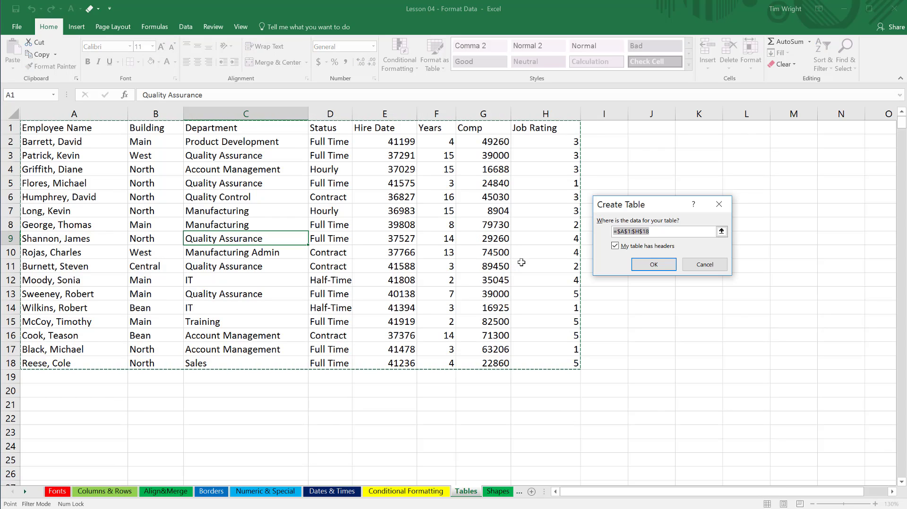
{"action": "left_click", "coordinate": [652, 264]}
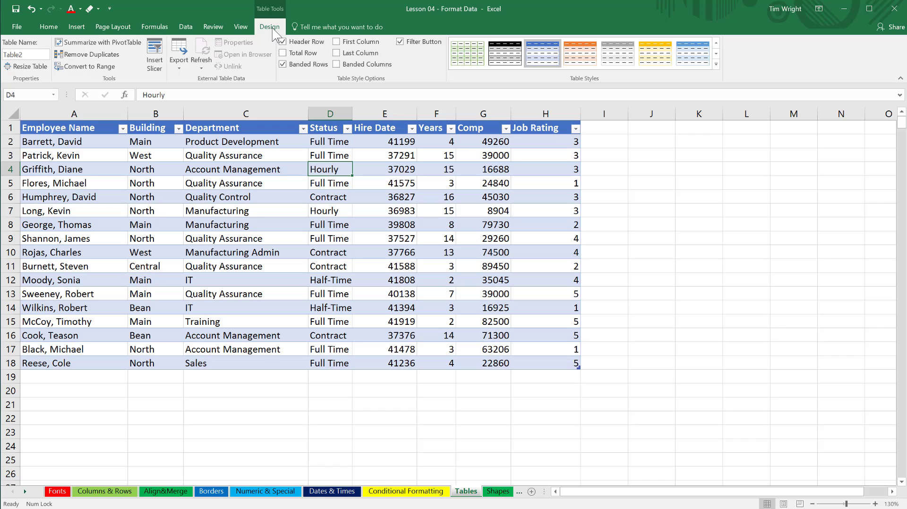
Insert slicers for the Employee Name and Building columns of the table.
{"action": "left_click", "coordinate": [155, 59]}
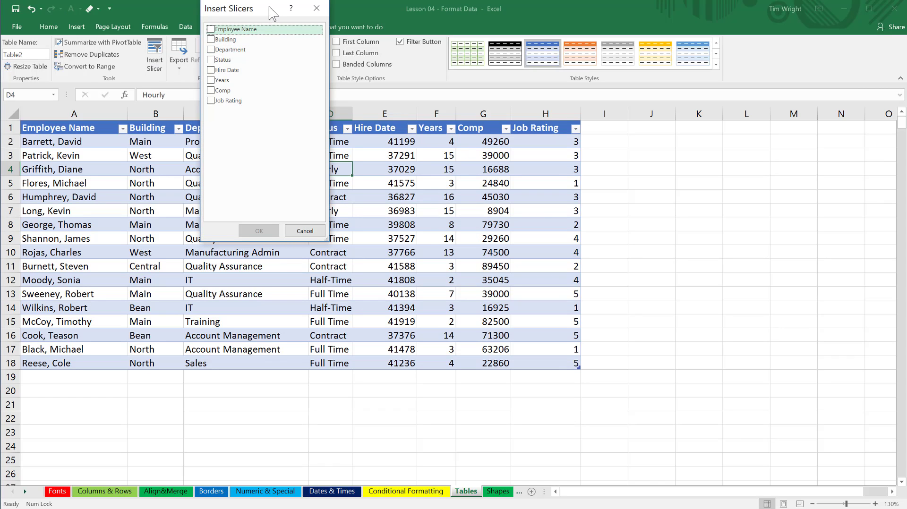
{"action": "left_click_drag", "start_coordinate": [274, 8], "coordinate": [799, 155]}
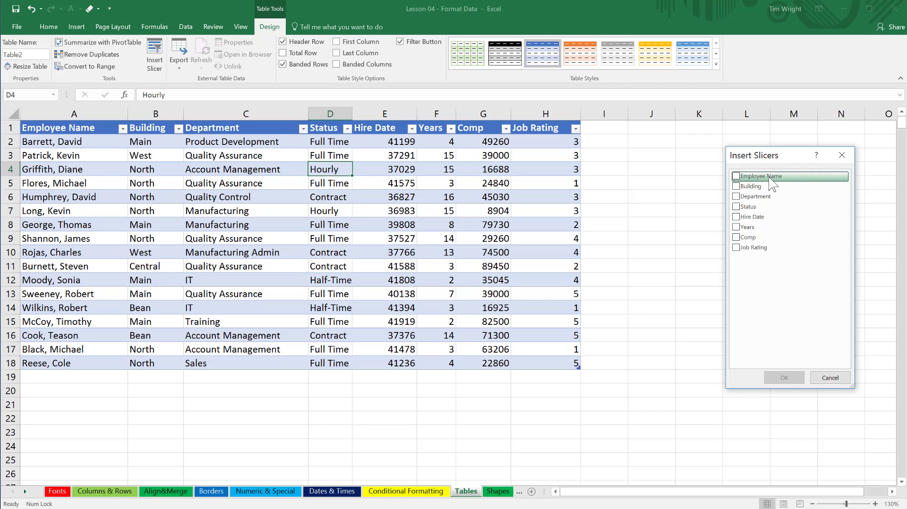
{"action": "left_click", "coordinate": [736, 176]}
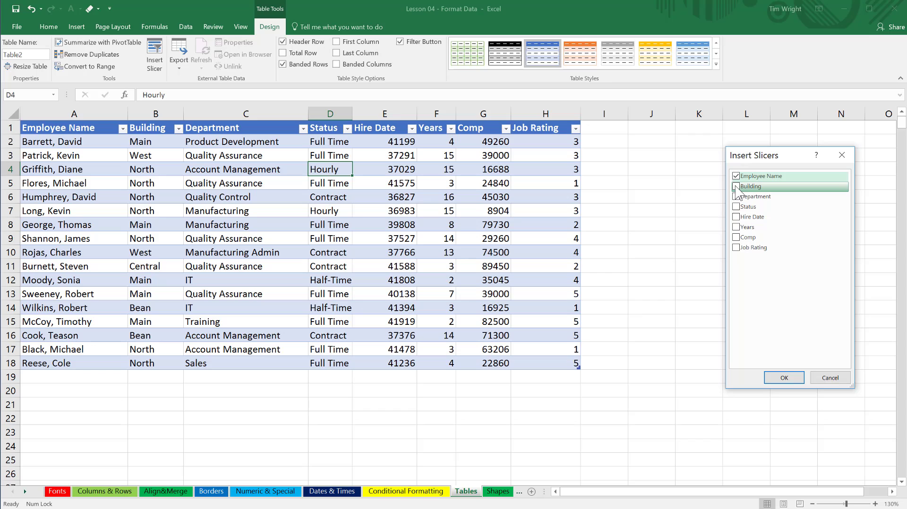
{"action": "left_click", "coordinate": [736, 187]}
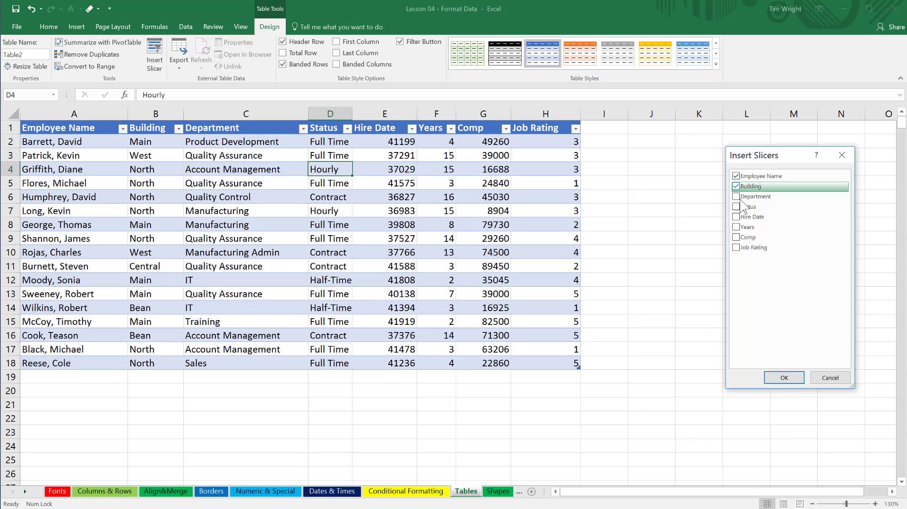
{"action": "left_click", "coordinate": [779, 379]}
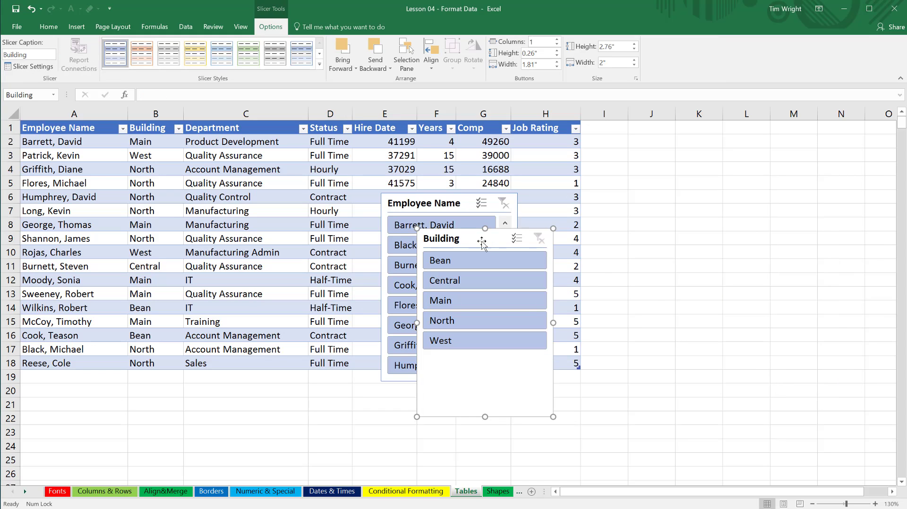
Arrange the Employee Name and Building slicers side by side in the empty area beside the table, with Employee Name nearest the table.
{"action": "left_click_drag", "start_coordinate": [482, 243], "coordinate": [770, 164]}
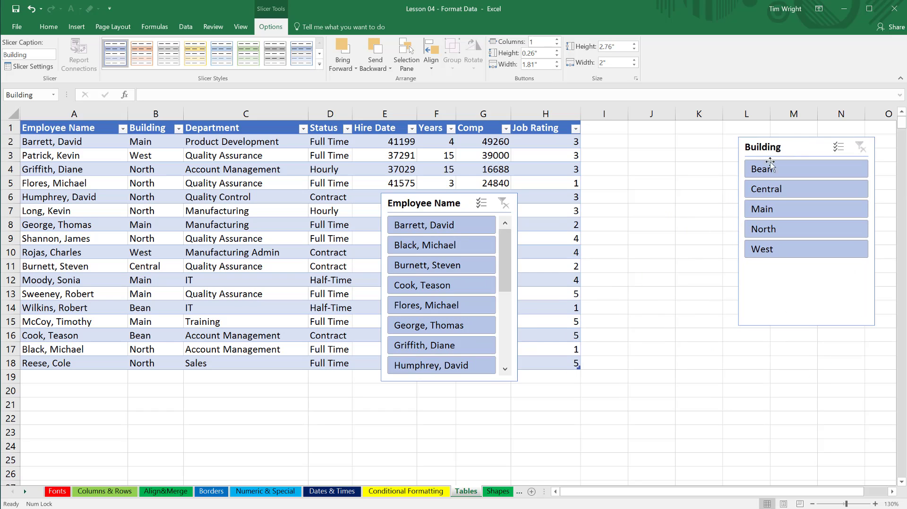
{"action": "left_click_drag", "start_coordinate": [469, 196], "coordinate": [627, 152]}
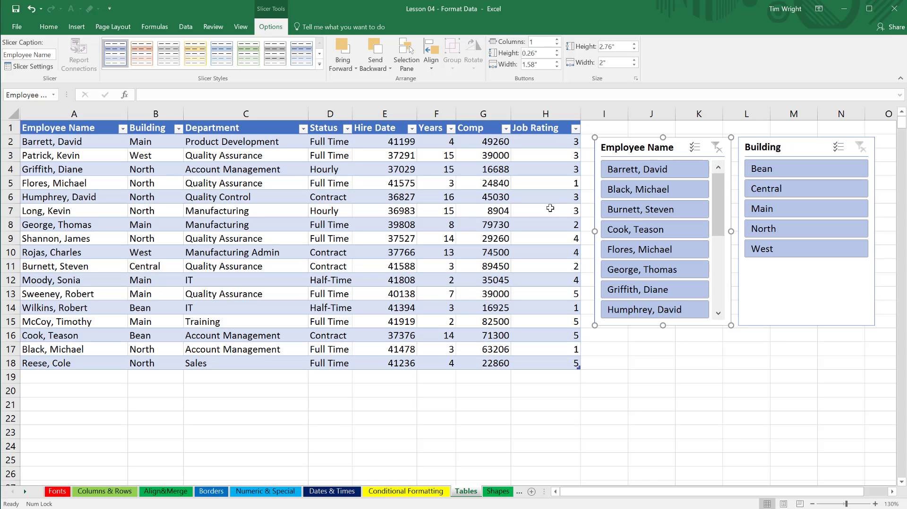
{"action": "left_click_drag", "start_coordinate": [619, 149], "coordinate": [619, 145]}
{"action": "left_click_drag", "start_coordinate": [781, 149], "coordinate": [797, 149]}
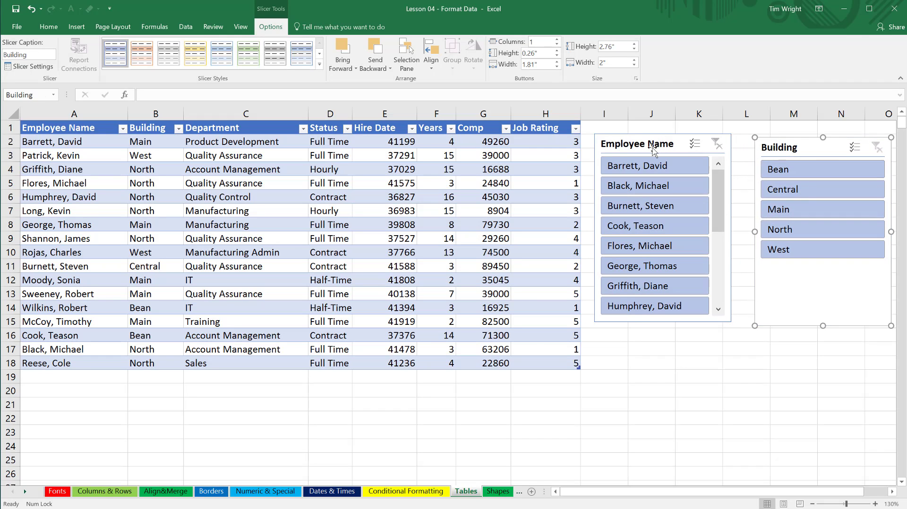
{"action": "left_click_drag", "start_coordinate": [651, 146], "coordinate": [663, 150]}
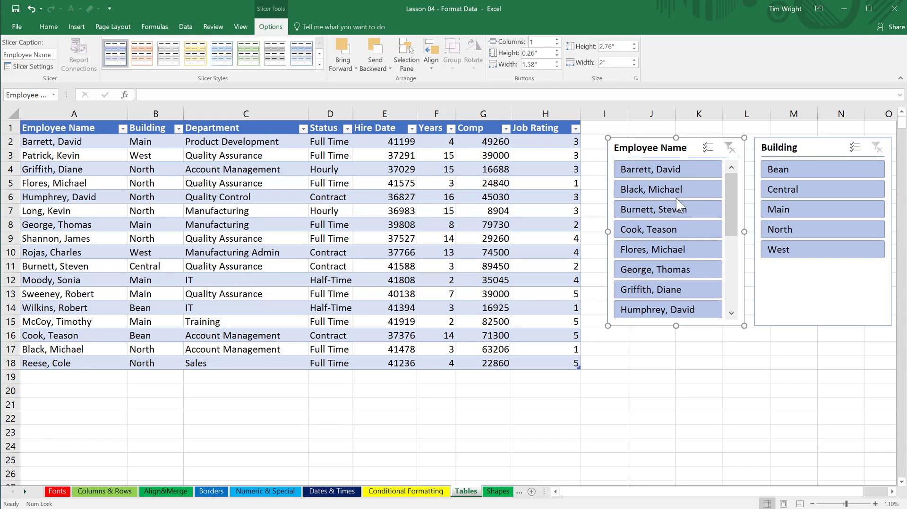
Shorten the Building slicer to about 1.93" high and apply the Light Green, Slicer Style Light 6 style to it.
{"action": "left_click", "coordinate": [807, 325]}
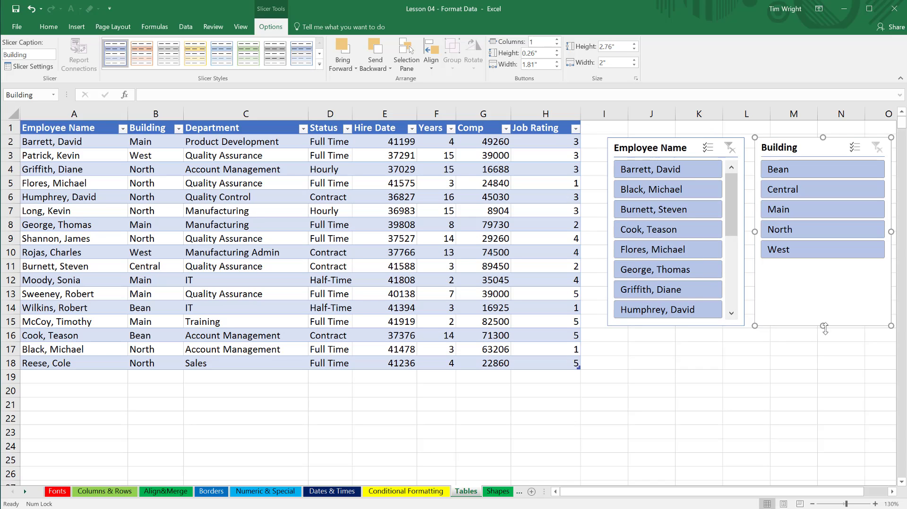
{"action": "left_click_drag", "start_coordinate": [823, 327], "coordinate": [824, 269]}
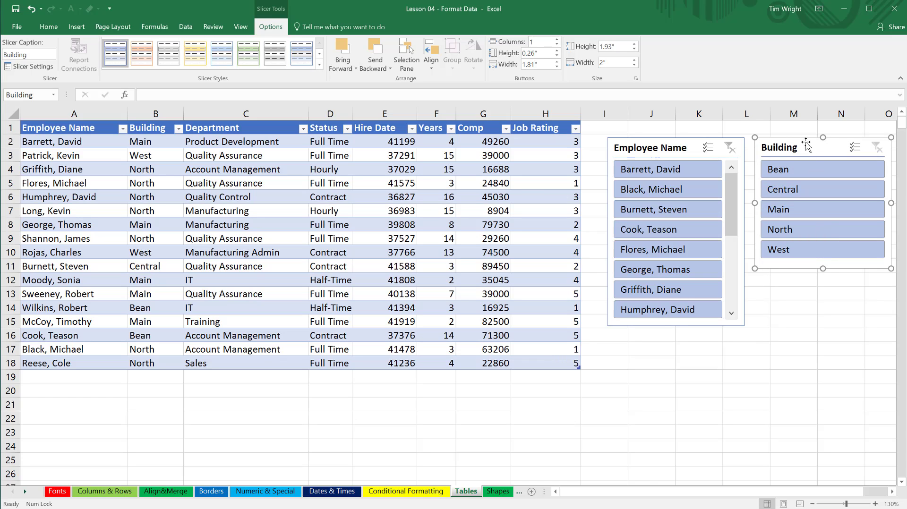
{"action": "left_click_drag", "start_coordinate": [805, 143], "coordinate": [807, 142]}
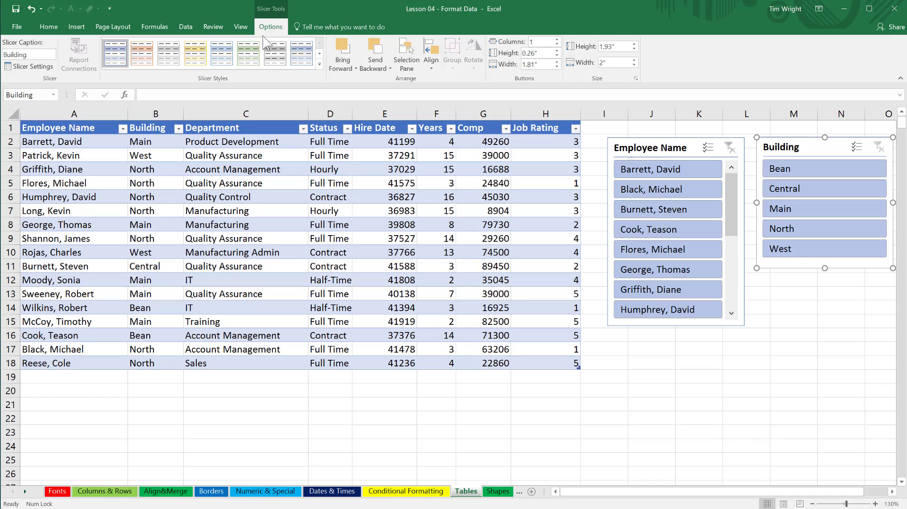
{"action": "left_click", "coordinate": [248, 54]}
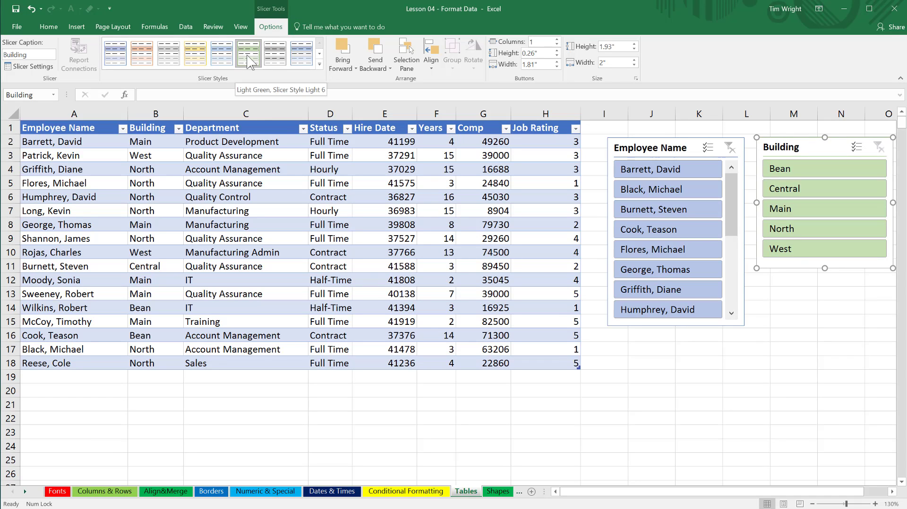
{"action": "left_click", "coordinate": [790, 323]}
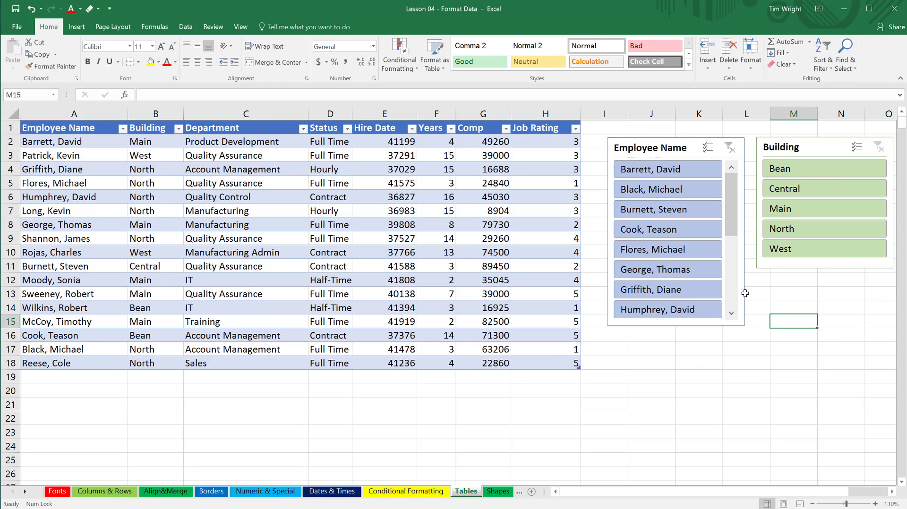
Filter the table by single employees and by a four-employee selection in the Employee Name slicer, and clear that filter.
{"action": "left_click", "coordinate": [677, 176]}
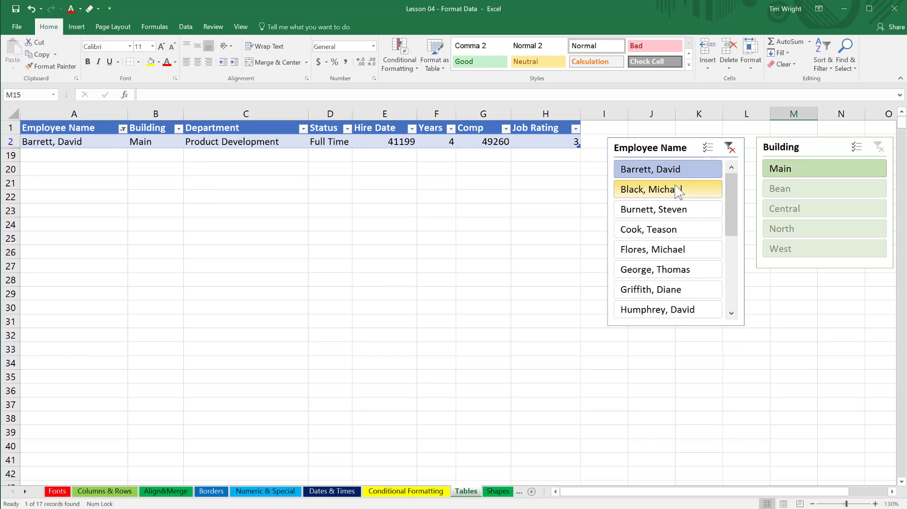
{"action": "left_click", "coordinate": [679, 192]}
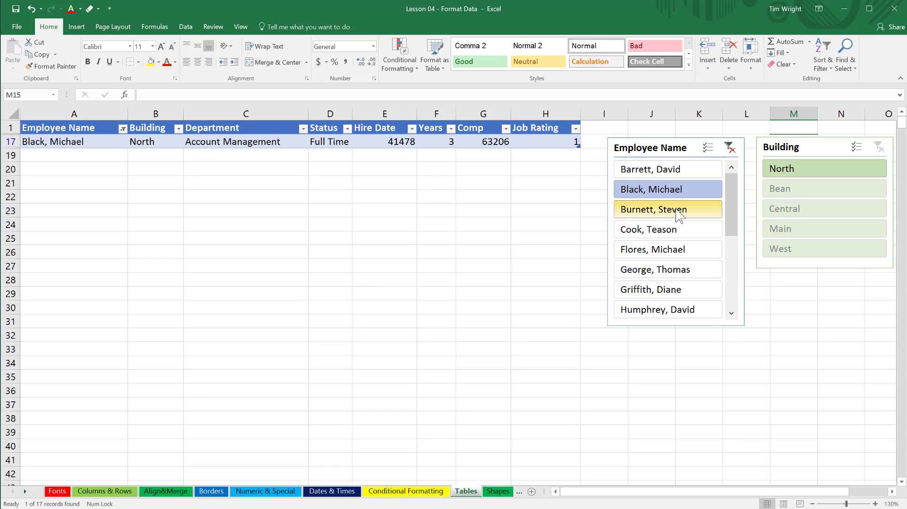
{"action": "left_click", "coordinate": [678, 212]}
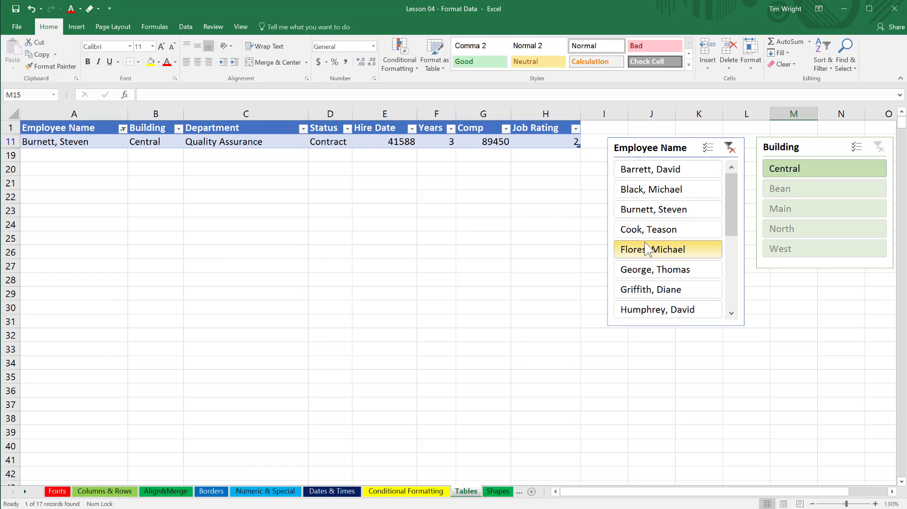
{"action": "left_click", "coordinate": [645, 171], "text": "shift"}
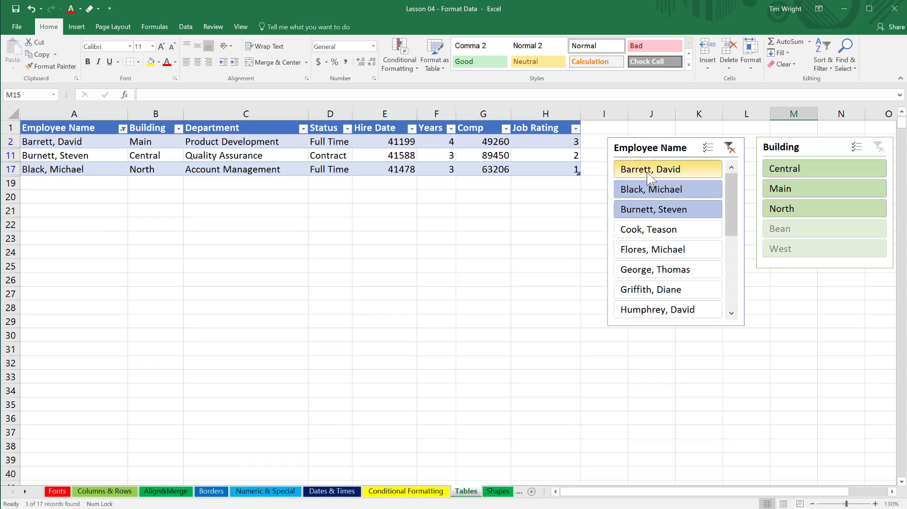
{"action": "left_click", "coordinate": [638, 311], "text": "ctrl"}
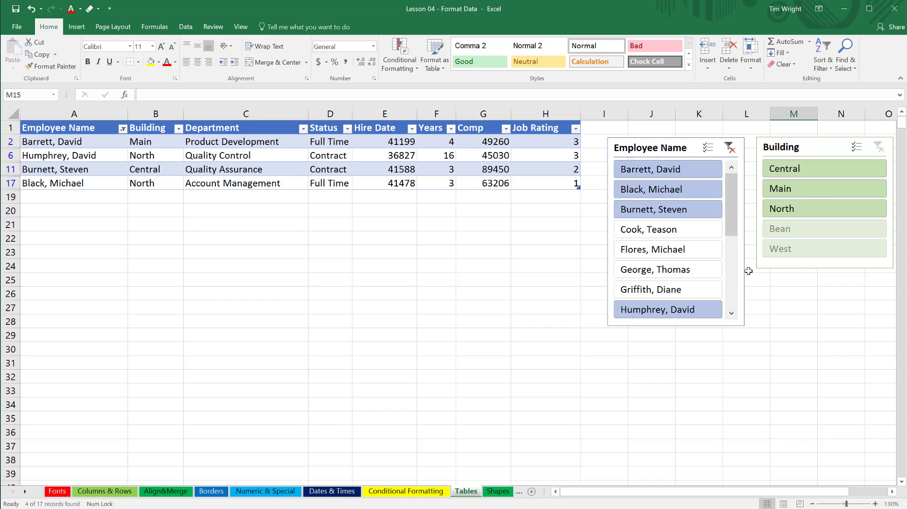
{"action": "left_click", "coordinate": [731, 150]}
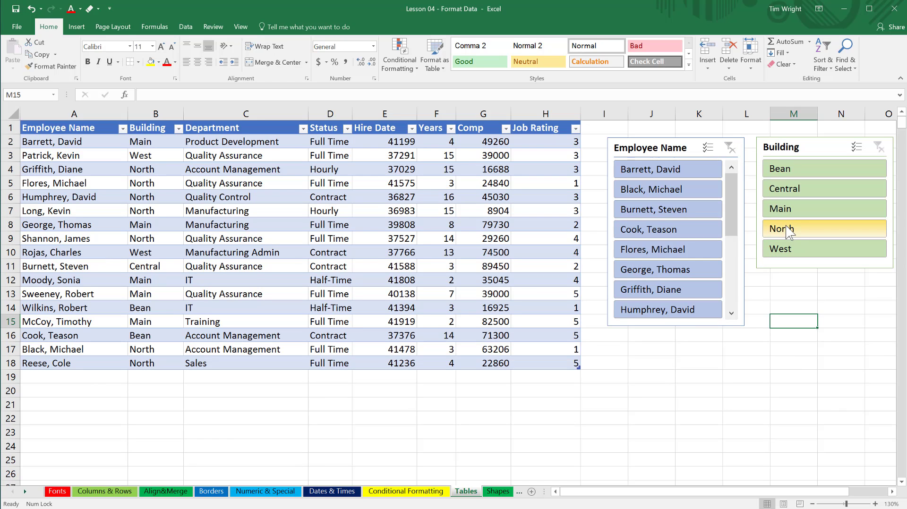
Filter the table to the Bean, North and Main buildings with the Building slicer, and clear that filter.
{"action": "left_click", "coordinate": [804, 171]}
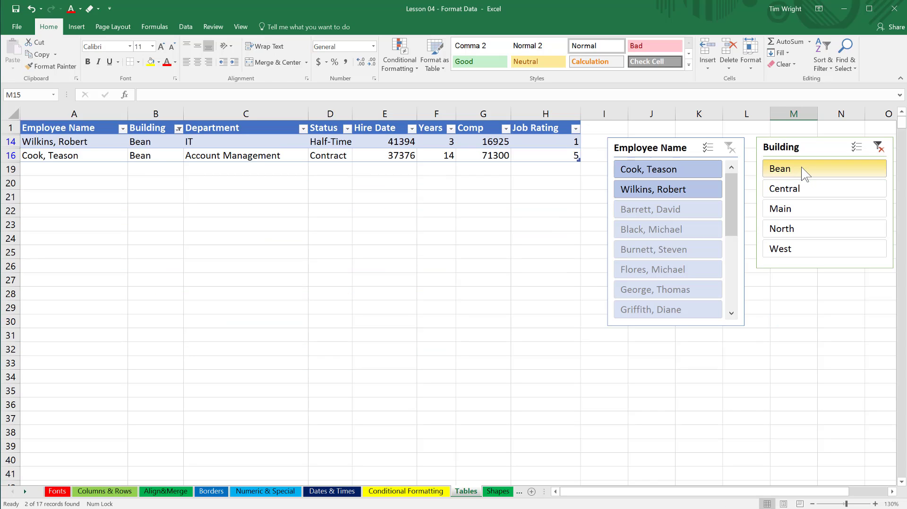
{"action": "left_click", "coordinate": [809, 231], "text": "ctrl"}
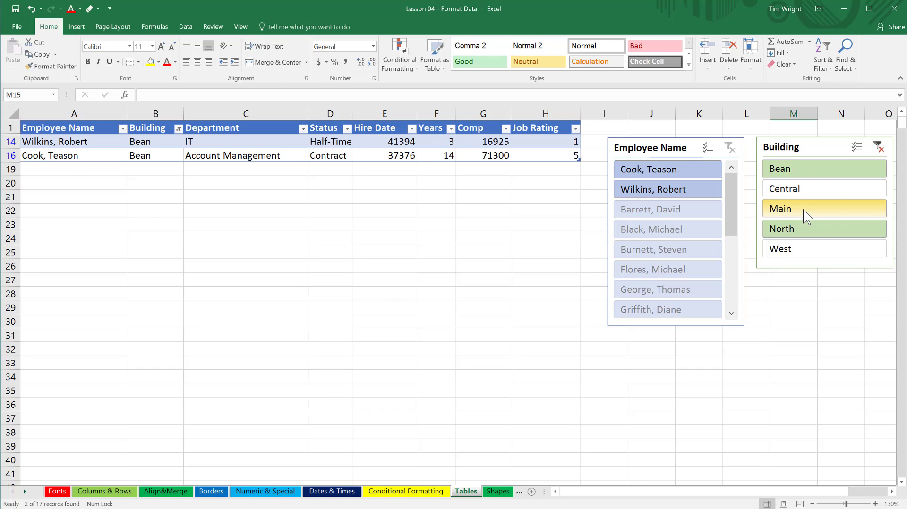
{"action": "left_click", "coordinate": [804, 212], "text": "ctrl"}
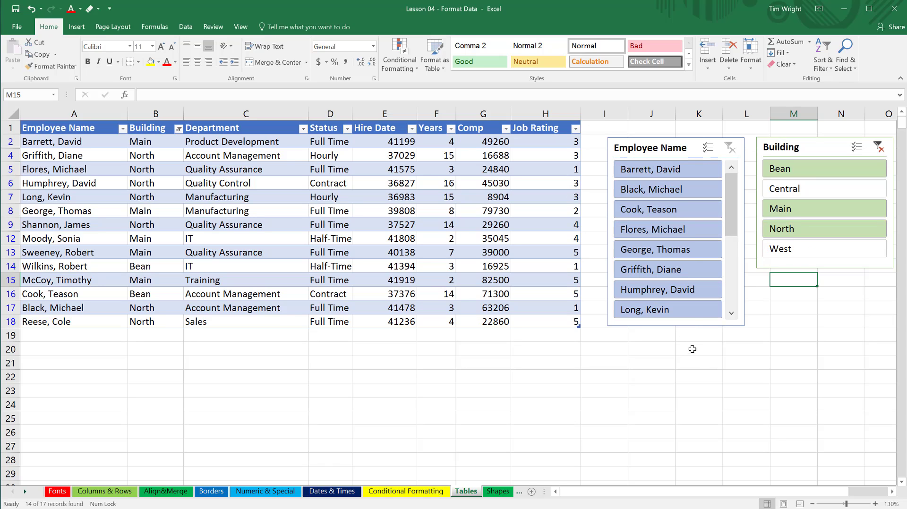
{"action": "left_click", "coordinate": [663, 147]}
{"action": "left_click", "coordinate": [784, 148]}
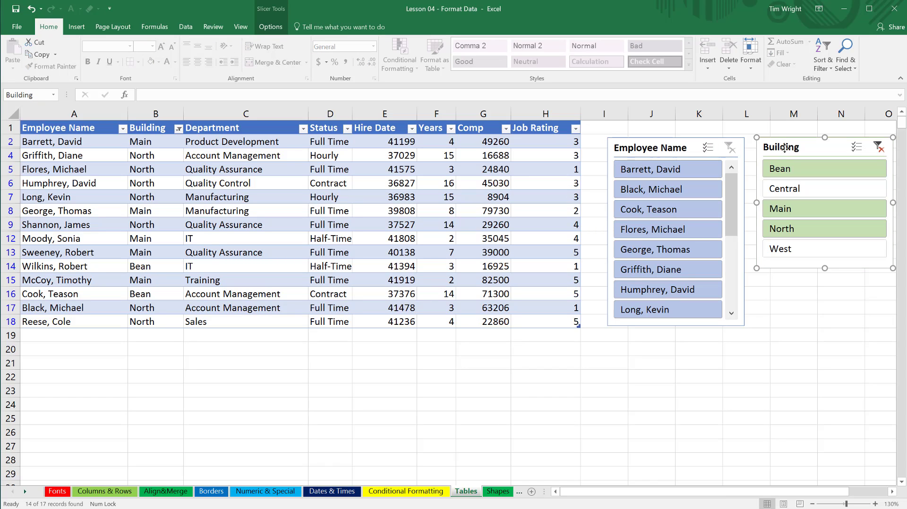
{"action": "left_click", "coordinate": [878, 147]}
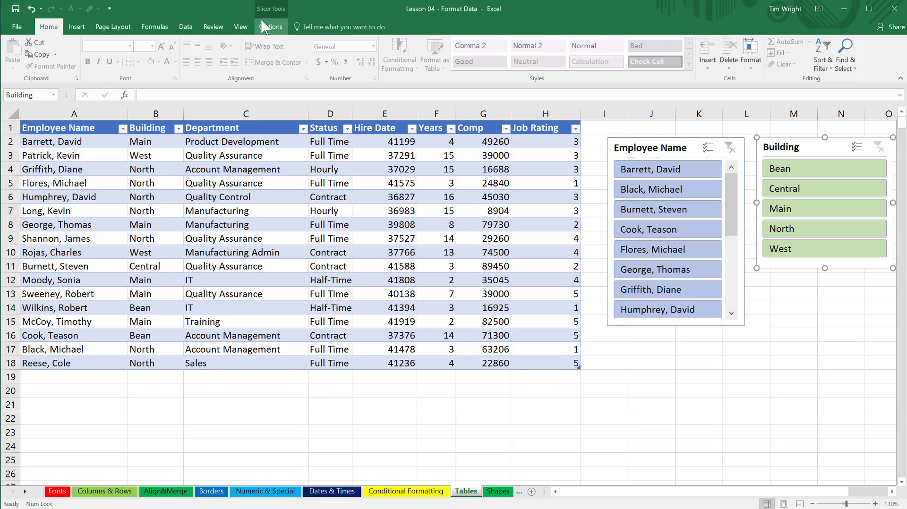
Set the Building slicer's buttons to 5 columns.
{"action": "left_click", "coordinate": [272, 28]}
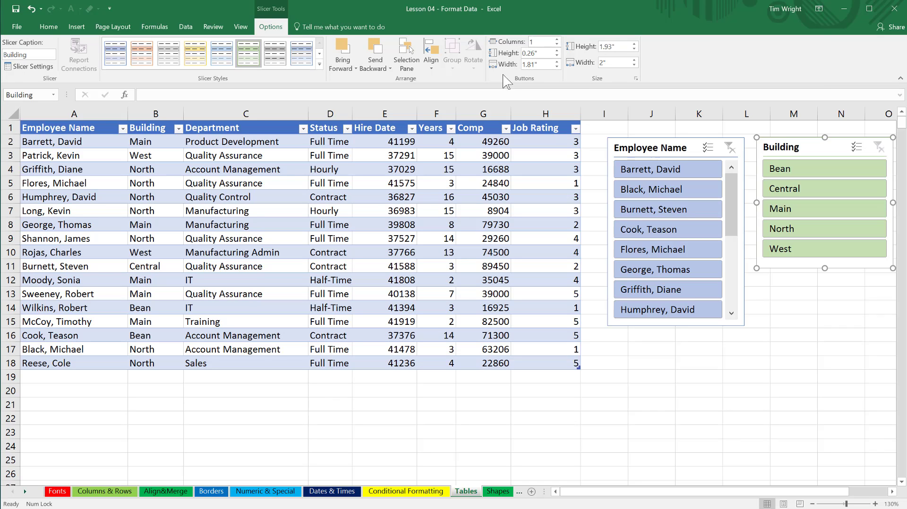
{"action": "left_click", "coordinate": [557, 40]}
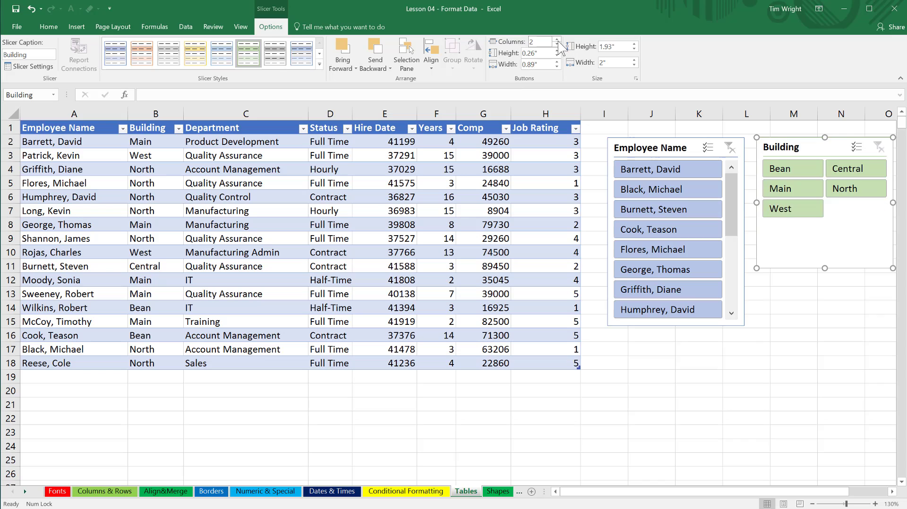
{"action": "left_click", "coordinate": [557, 40]}
{"action": "left_click", "coordinate": [557, 39]}
{"action": "left_click", "coordinate": [558, 39]}
{"action": "left_click", "coordinate": [557, 44]}
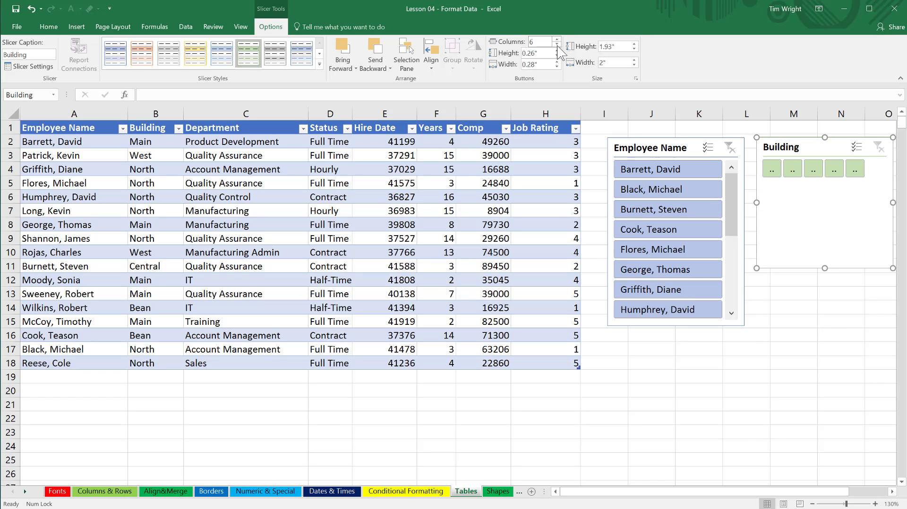
Place the Building slicer directly below the table and resize it to about 0.82" high and 8.26" wide, matching the table's width.
{"action": "left_click_drag", "start_coordinate": [766, 204], "coordinate": [291, 432]}
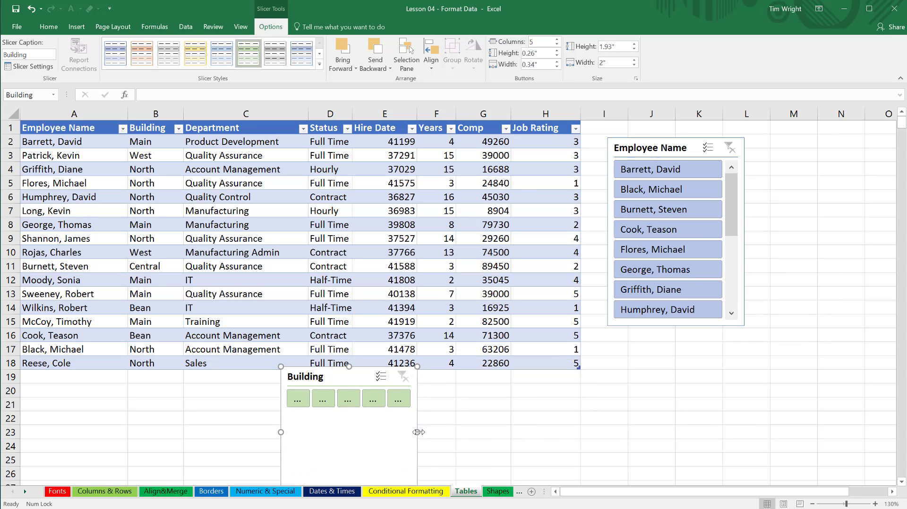
{"action": "left_click_drag", "start_coordinate": [417, 432], "coordinate": [773, 422]}
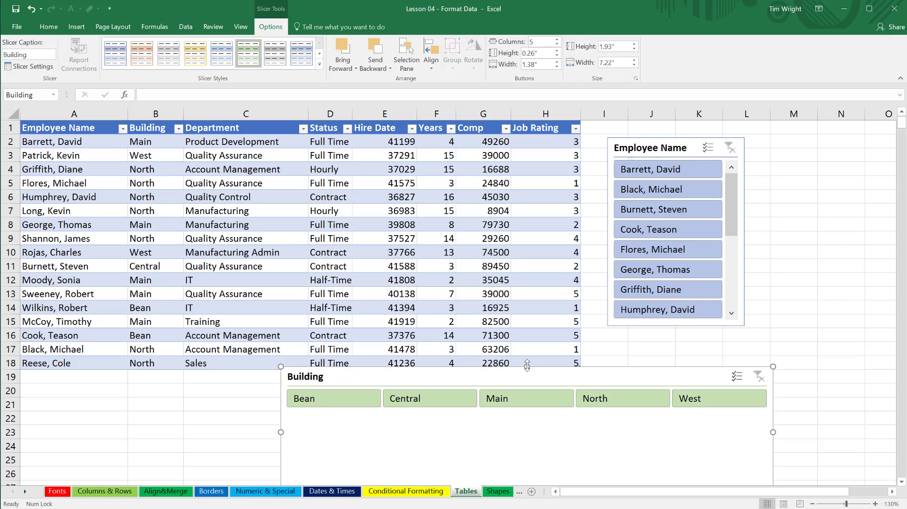
{"action": "left_click_drag", "start_coordinate": [527, 366], "coordinate": [233, 381]}
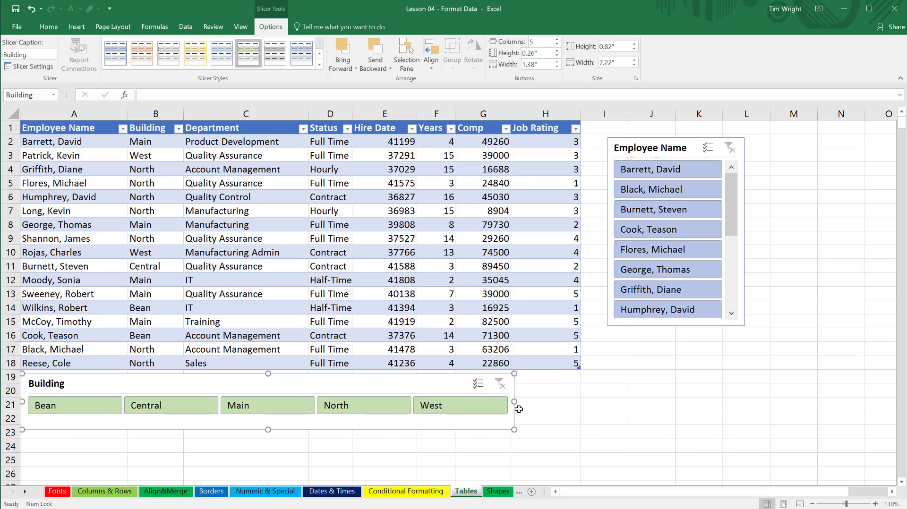
{"action": "left_click_drag", "start_coordinate": [514, 402], "coordinate": [585, 401]}
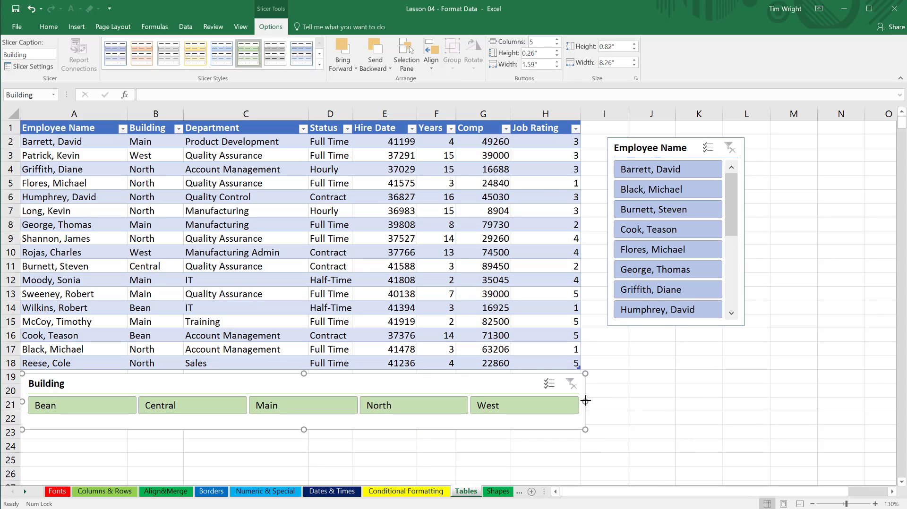
Filter the table by the Bean, Central, Main and North buildings one at a time with the Building slicer.
{"action": "left_click", "coordinate": [110, 411]}
{"action": "left_click", "coordinate": [180, 407]}
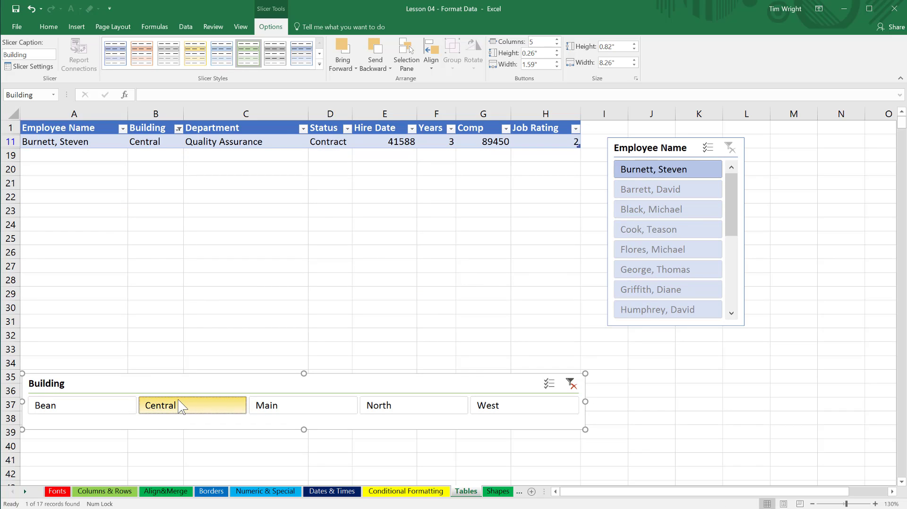
{"action": "left_click", "coordinate": [300, 409]}
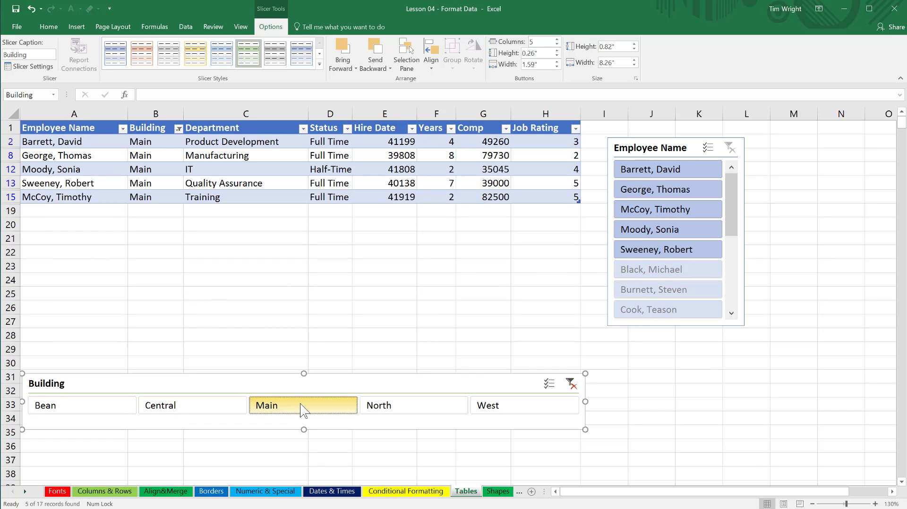
{"action": "left_click", "coordinate": [400, 414]}
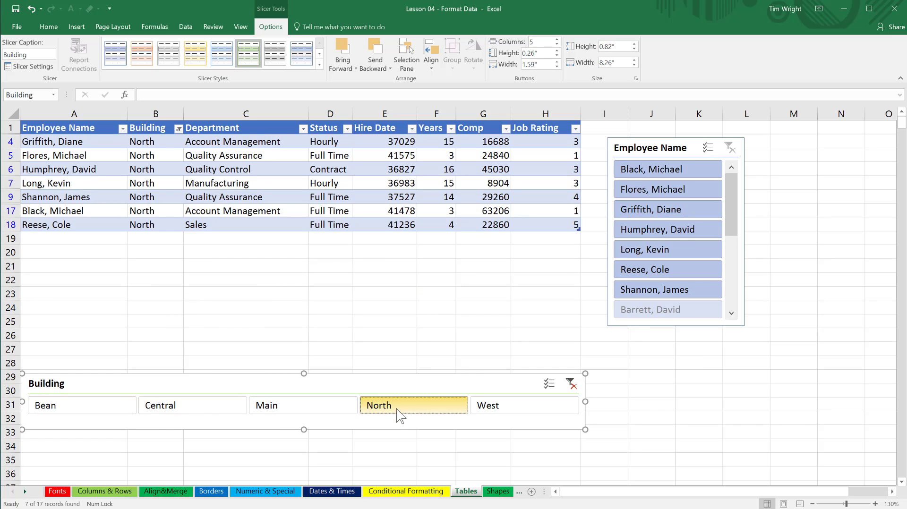
Filter the table by the West building and then the Bean building with the Building slicer.
{"action": "left_click", "coordinate": [507, 414]}
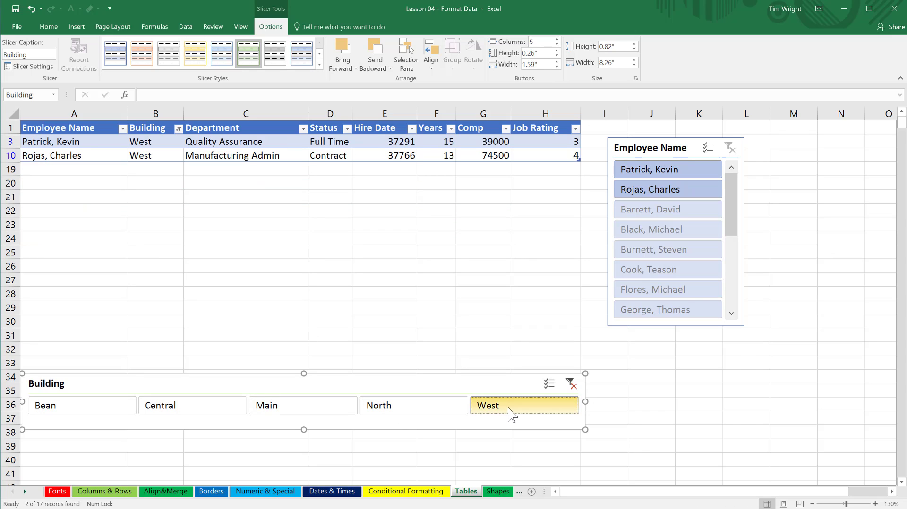
{"action": "left_click", "coordinate": [47, 409]}
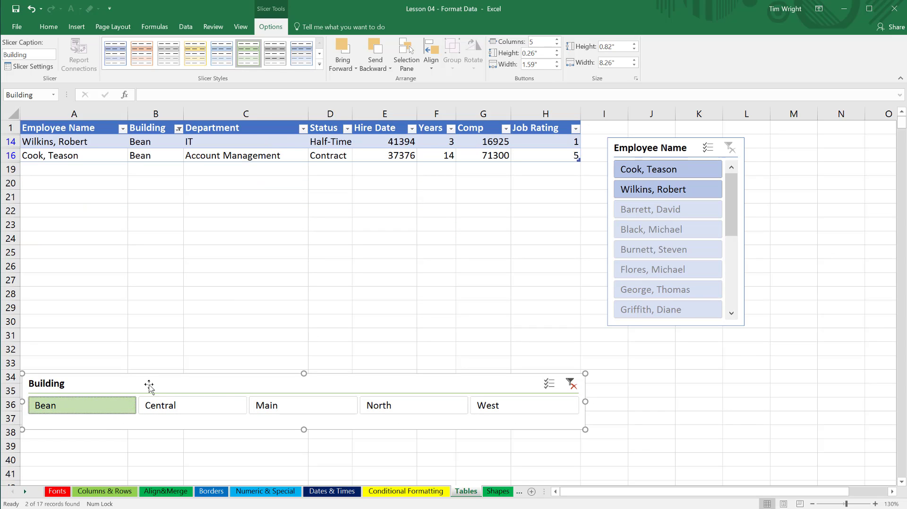
Shift the Building slicer slightly down and to the right, and clear its filter.
{"action": "mouse_move", "coordinate": [149, 386]}
{"action": "left_mouse_down"}
{"action": "mouse_move", "coordinate": [259, 393]}
{"action": "mouse_move", "coordinate": [144, 400]}
{"action": "left_mouse_up"}
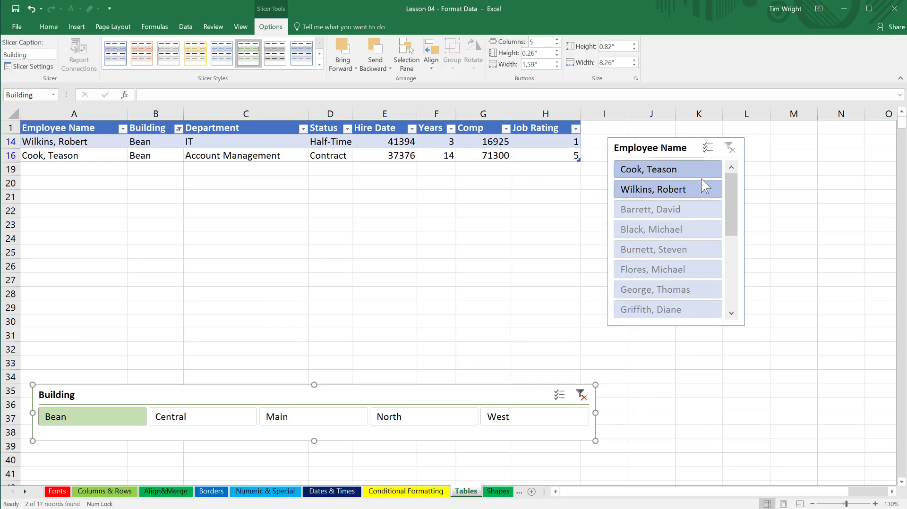
{"action": "left_click", "coordinate": [581, 397]}
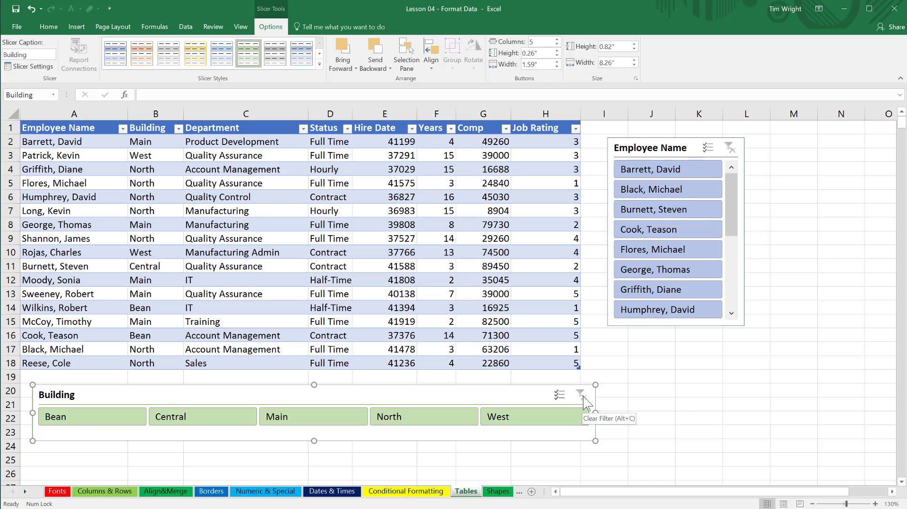
Turn on multi-select in the Employee Name slicer and exclude the first five listed employees from the table.
{"action": "left_click", "coordinate": [708, 149]}
{"action": "left_click", "coordinate": [667, 174]}
{"action": "left_click", "coordinate": [667, 192]}
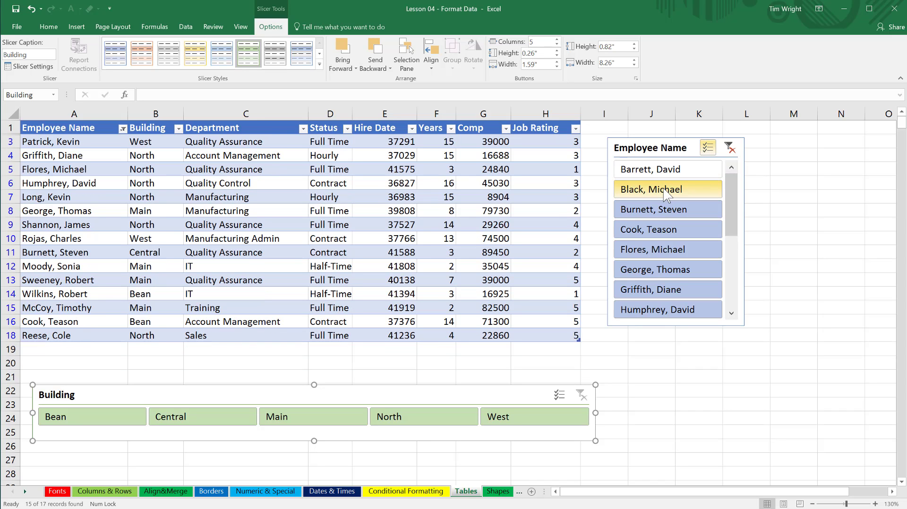
{"action": "left_click", "coordinate": [660, 212]}
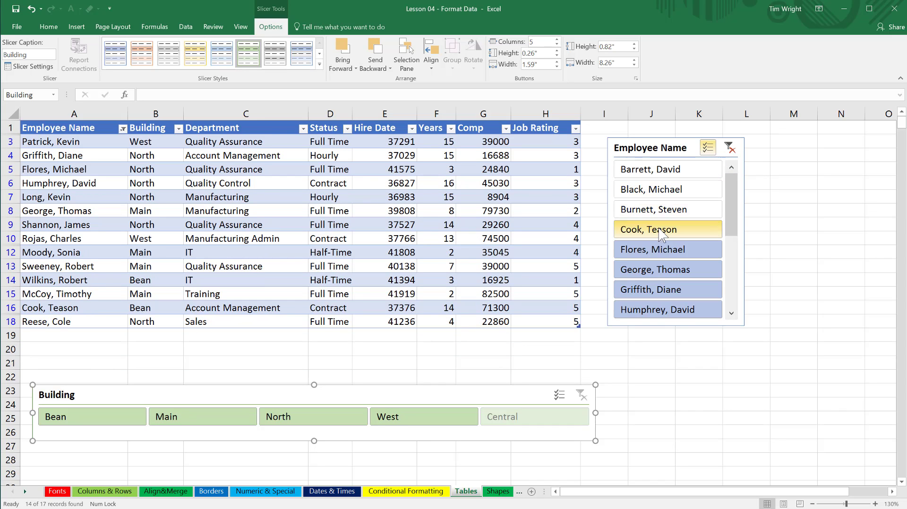
{"action": "left_click", "coordinate": [662, 231]}
{"action": "left_click", "coordinate": [658, 251]}
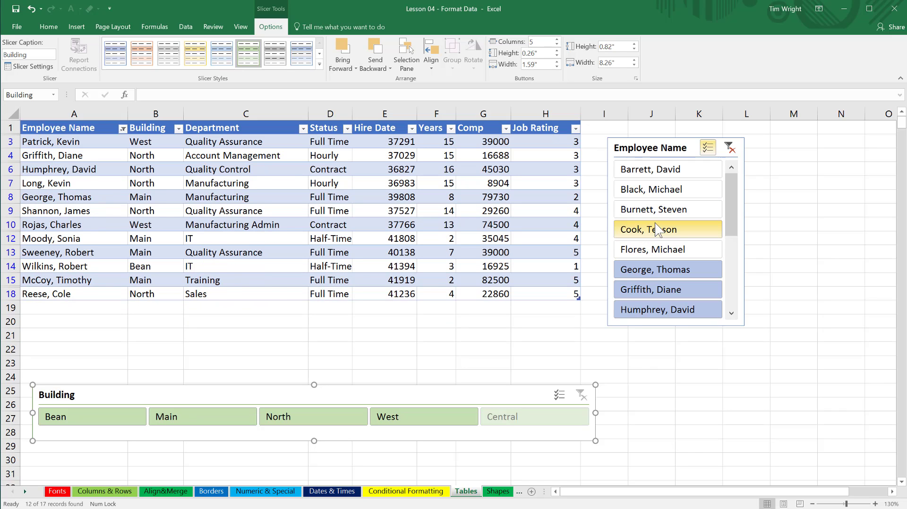
Include the five excluded employees again in the Employee Name slicer and turn off its multi-select.
{"action": "left_click", "coordinate": [657, 230]}
{"action": "left_click", "coordinate": [659, 211]}
{"action": "left_click", "coordinate": [659, 189]}
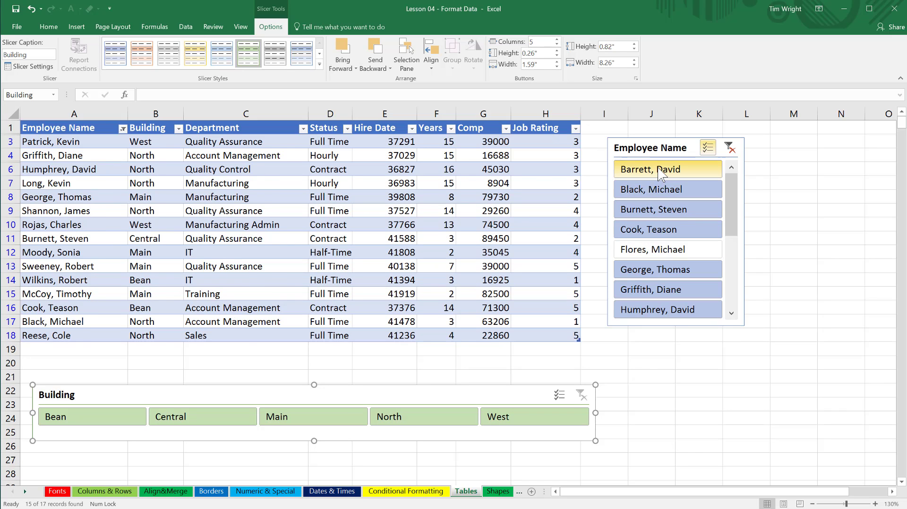
{"action": "left_click", "coordinate": [660, 170]}
{"action": "left_click", "coordinate": [645, 250]}
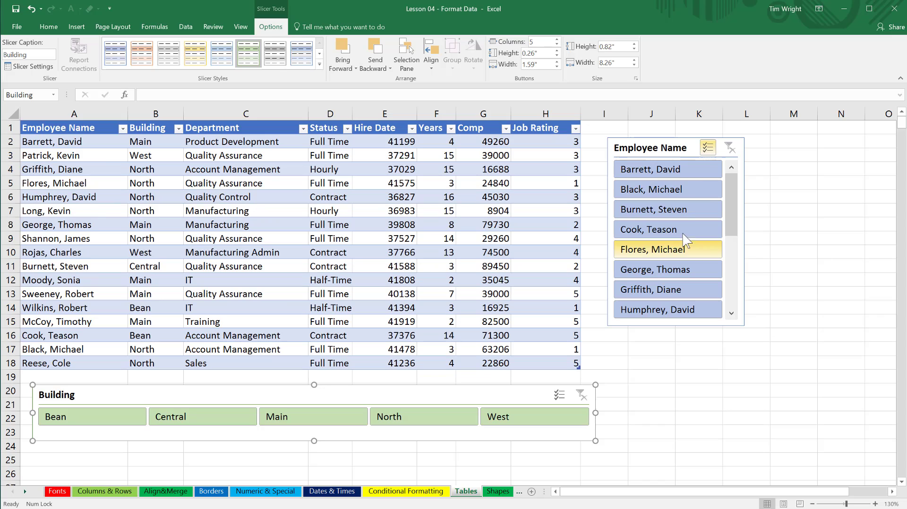
{"action": "left_click", "coordinate": [707, 148]}
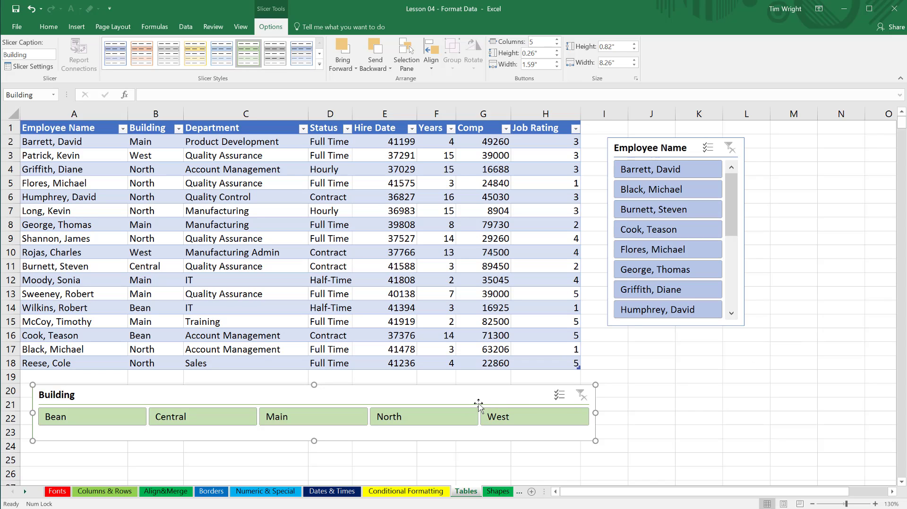
Move the Building slicer slightly up and to the left, closer beneath the table's last row.
{"action": "mouse_move", "coordinate": [455, 399]}
{"action": "left_mouse_down"}
{"action": "mouse_move", "coordinate": [674, 398]}
{"action": "mouse_move", "coordinate": [497, 401]}
{"action": "mouse_move", "coordinate": [450, 391]}
{"action": "left_mouse_up"}
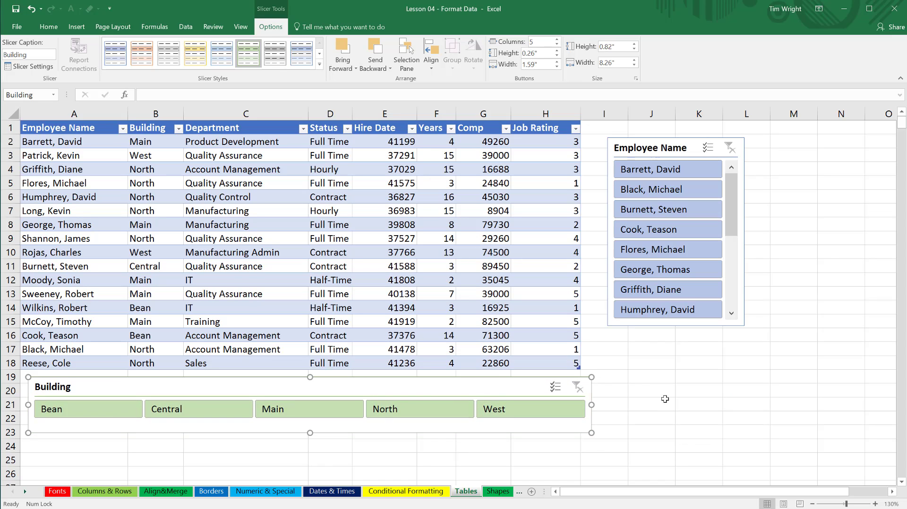
{"action": "mouse_move", "coordinate": [731, 208]}
{"action": "left_mouse_down"}
{"action": "mouse_move", "coordinate": [732, 298]}
{"action": "mouse_move", "coordinate": [741, 206]}
{"action": "left_mouse_up"}
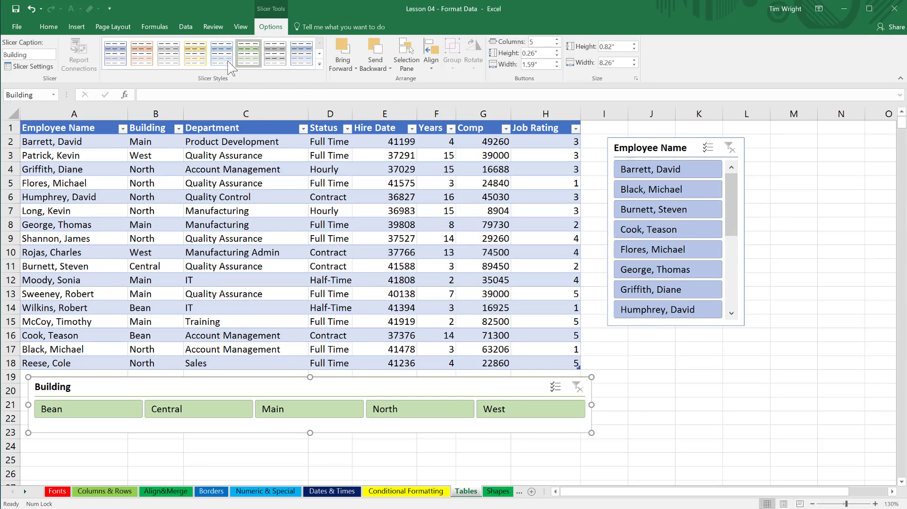